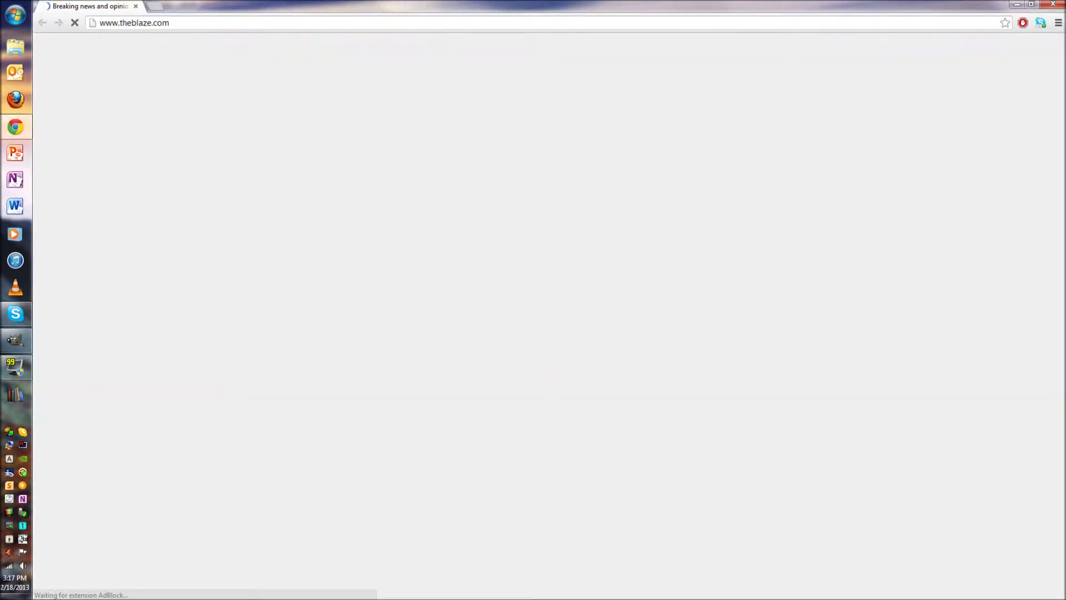
Search Google Images for 'Water bubbles', limited to images larger than 2 MP
{"action": "key", "text": "ctrl+l"}
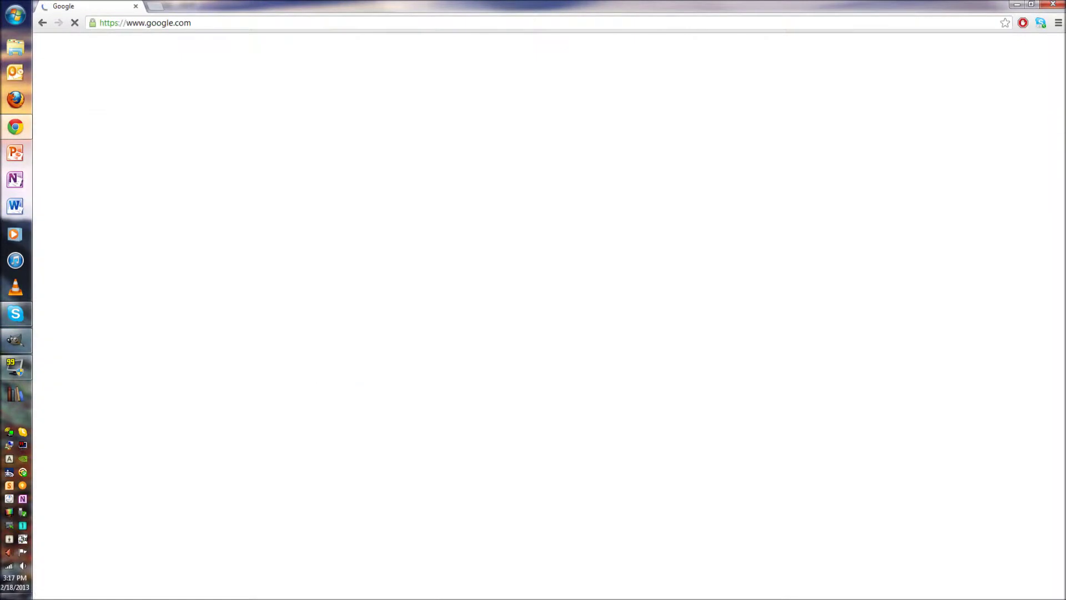
{"action": "type", "text": "Water bubbles"}
{"action": "key", "text": "Return"}
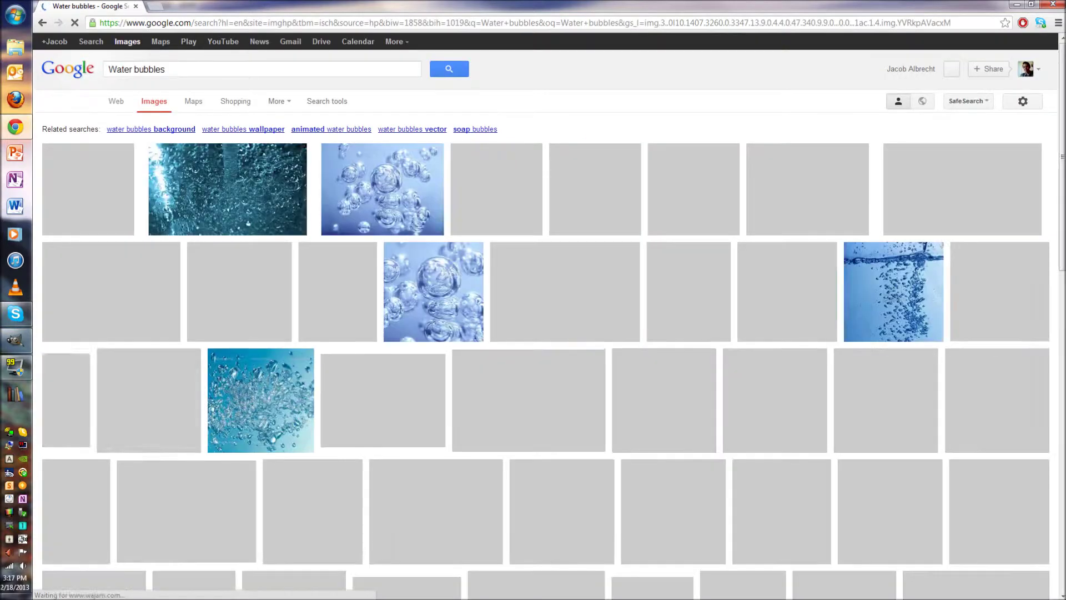
{"action": "left_click", "coordinate": [327, 101]}
{"action": "left_click", "coordinate": [236, 123]}
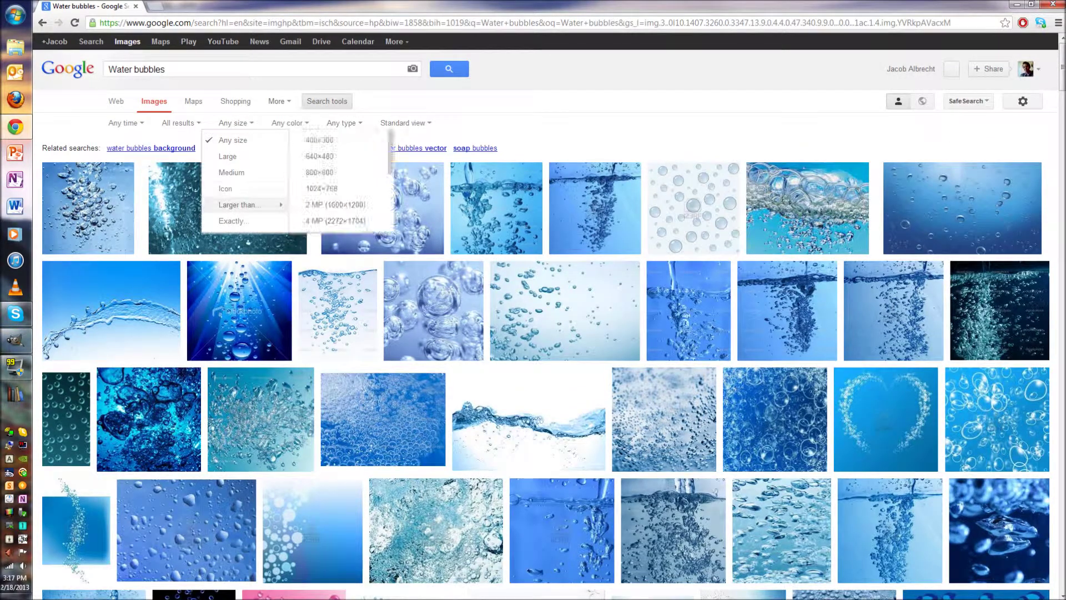
{"action": "left_click", "coordinate": [311, 261]}
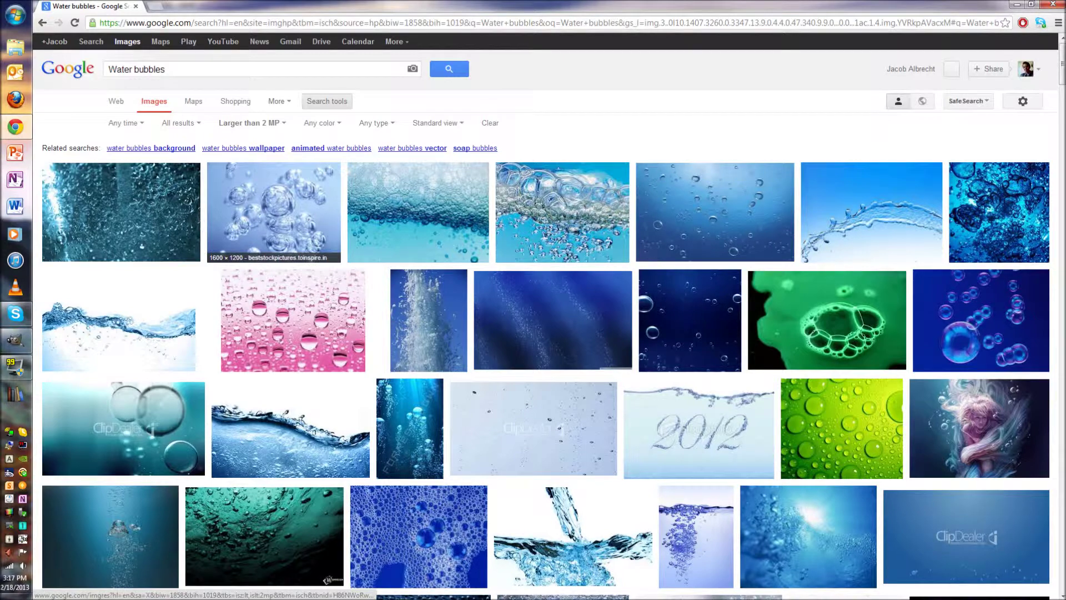
Open a water-bubbles result at full size and copy the image
{"action": "scroll", "coordinate": [274, 222], "scroll_direction": "down", "scroll_amount": 3}
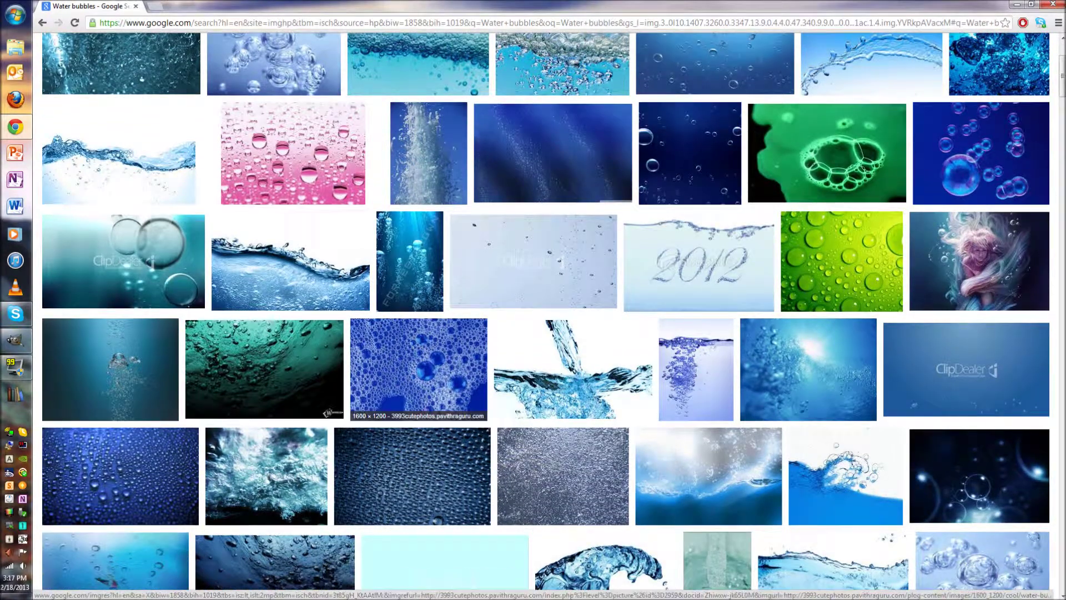
{"action": "left_click", "coordinate": [419, 366]}
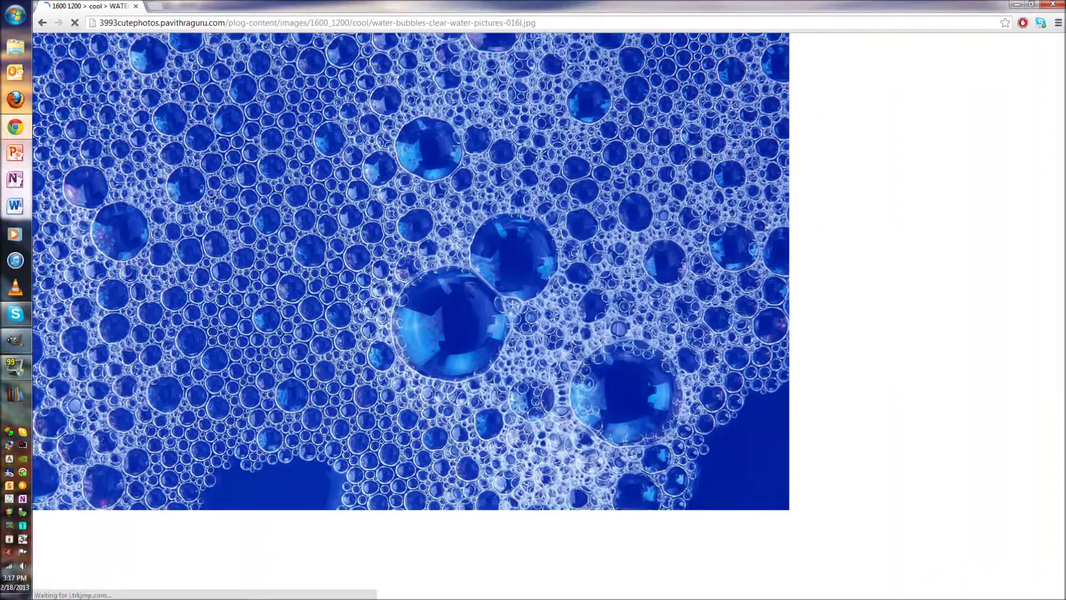
{"action": "right_click", "coordinate": [420, 271]}
{"action": "left_click", "coordinate": [445, 305]}
{"action": "left_click", "coordinate": [15, 340]}
Paste the copied bubbles photo into GIMP as its own new image
{"action": "key", "text": "ctrl+v"}
{"action": "left_click", "coordinate": [62, 83]}
{"action": "left_click_drag", "start_coordinate": [575, 250], "coordinate": [577, 231]}
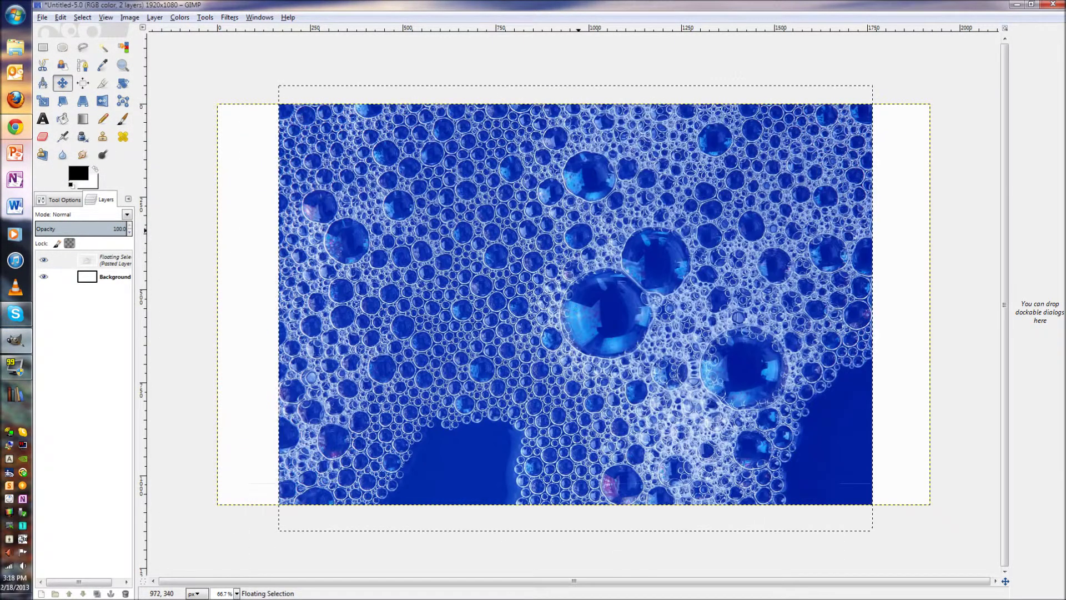
{"action": "left_click", "coordinate": [60, 17]}
{"action": "left_click", "coordinate": [250, 139]}
Raise the bubbles photo's contrast to 25, then bring up Lighting Effects
{"action": "left_click", "coordinate": [179, 17]}
{"action": "left_click", "coordinate": [214, 67]}
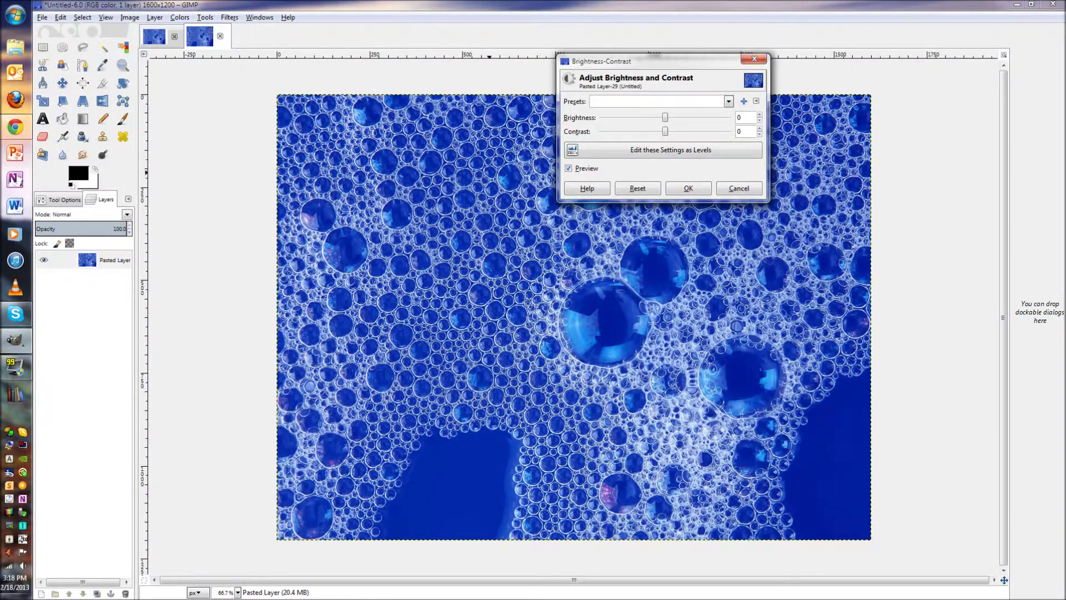
{"action": "left_click_drag", "start_coordinate": [665, 131], "coordinate": [676, 131]}
{"action": "left_click", "coordinate": [688, 189]}
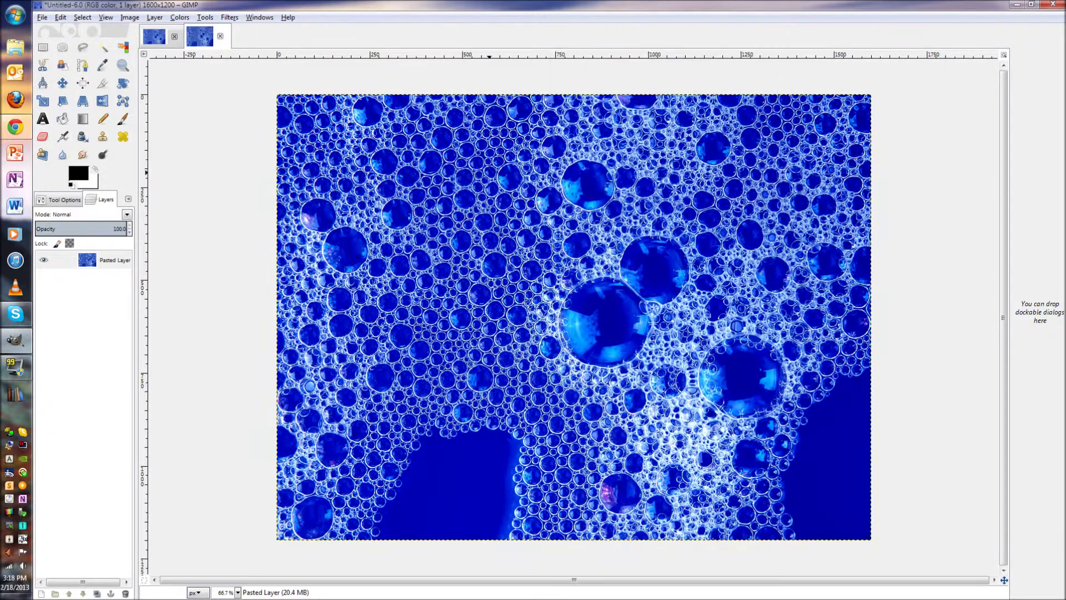
{"action": "left_click", "coordinate": [179, 17]}
{"action": "left_click", "coordinate": [400, 140]}
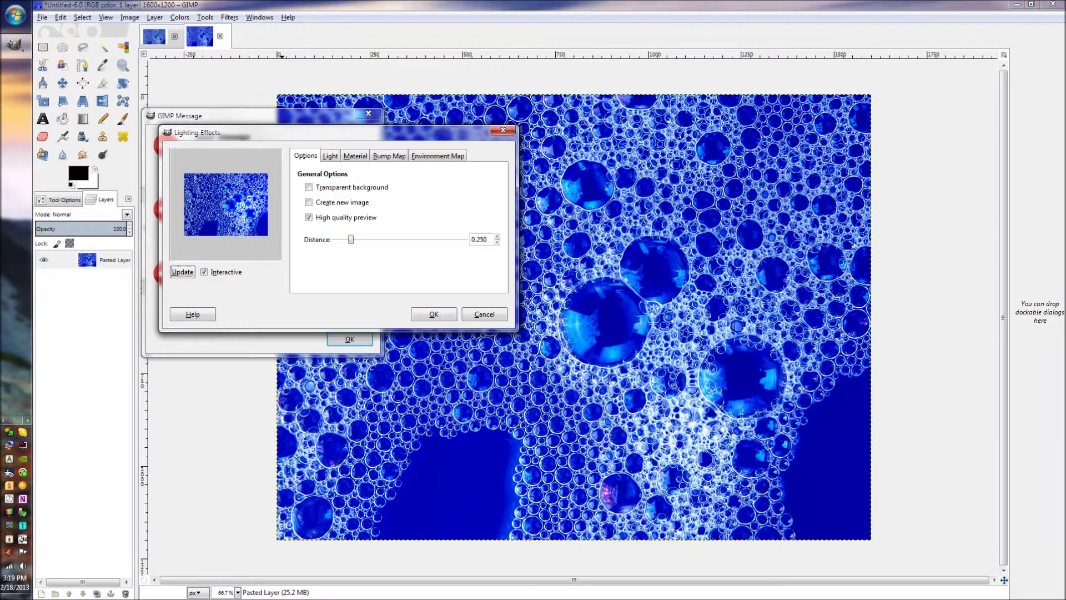
Use a Directional light aimed from the lower left
{"action": "left_click", "coordinate": [349, 339]}
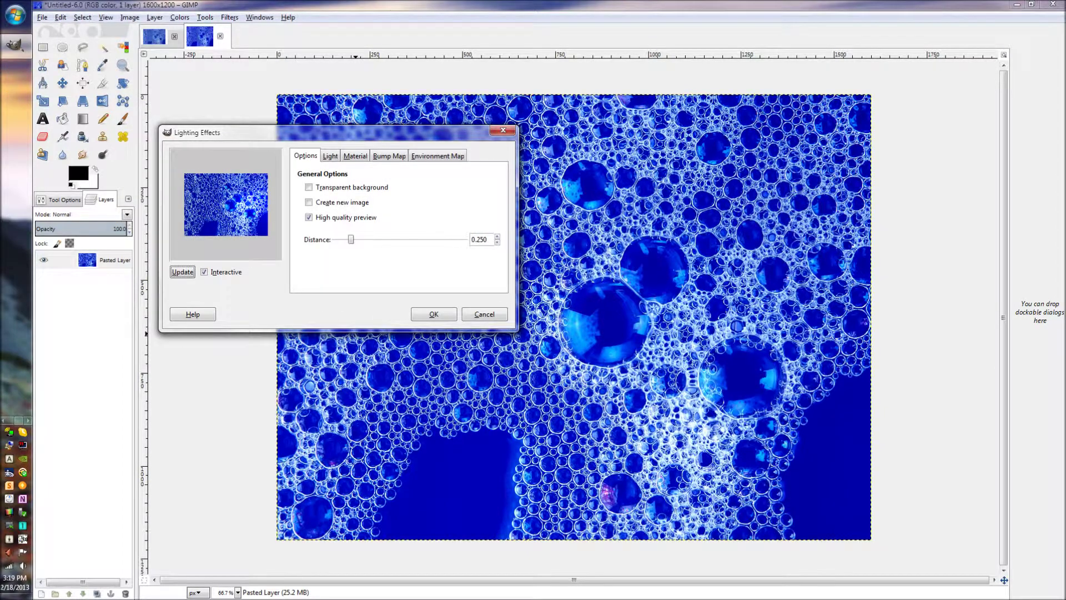
{"action": "left_click", "coordinate": [330, 156]}
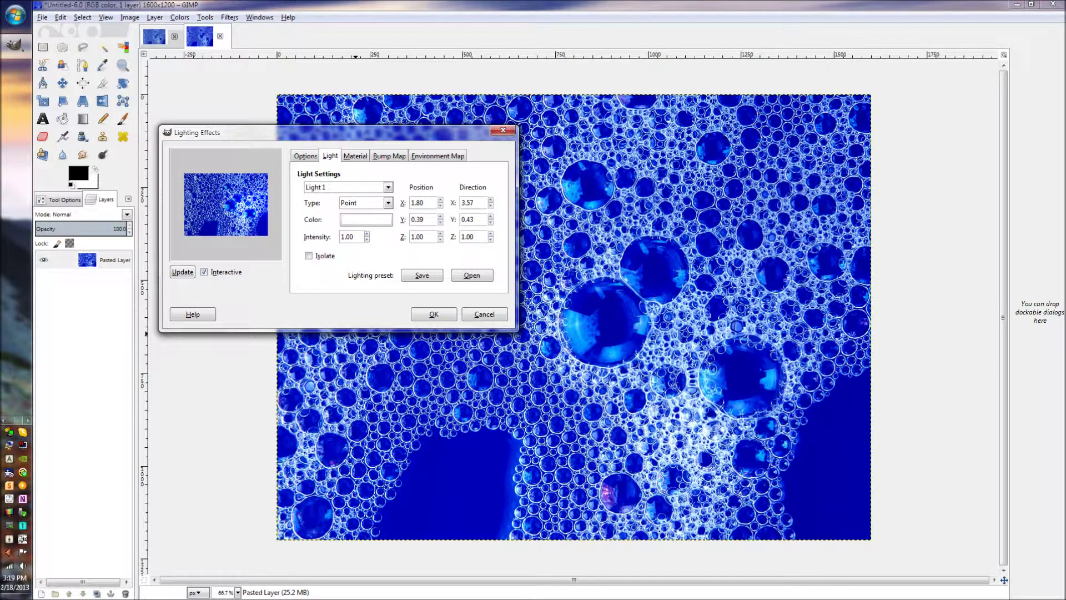
{"action": "left_click", "coordinate": [365, 202]}
{"action": "left_click", "coordinate": [358, 215]}
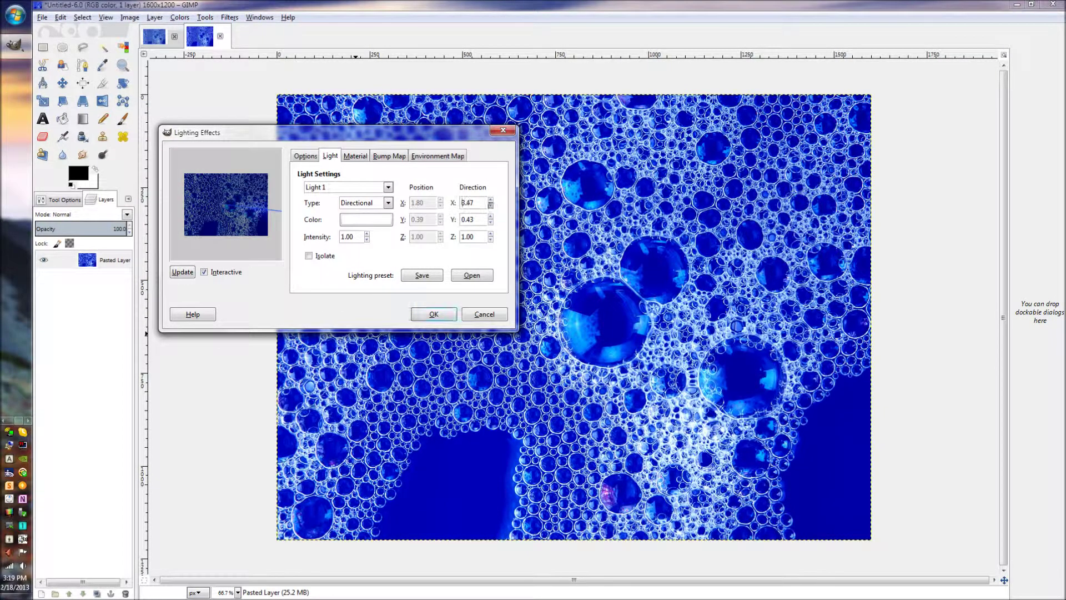
{"action": "scroll", "coordinate": [462, 203], "scroll_direction": "down", "scroll_amount": 10}
{"action": "scroll", "coordinate": [462, 202], "scroll_direction": "down", "scroll_amount": 10}
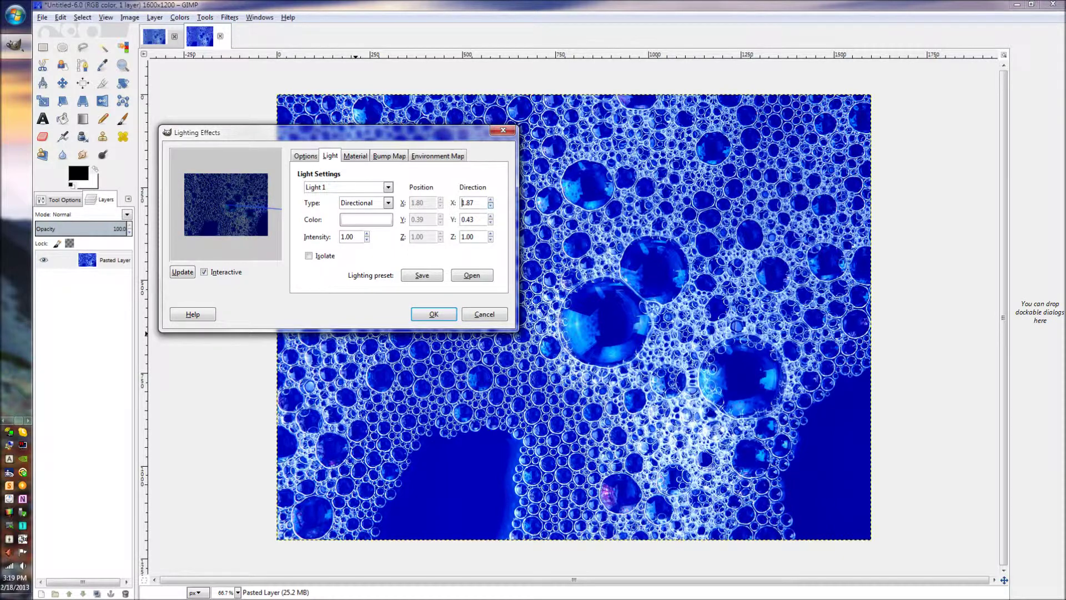
{"action": "left_click_drag", "start_coordinate": [278, 210], "coordinate": [189, 245]}
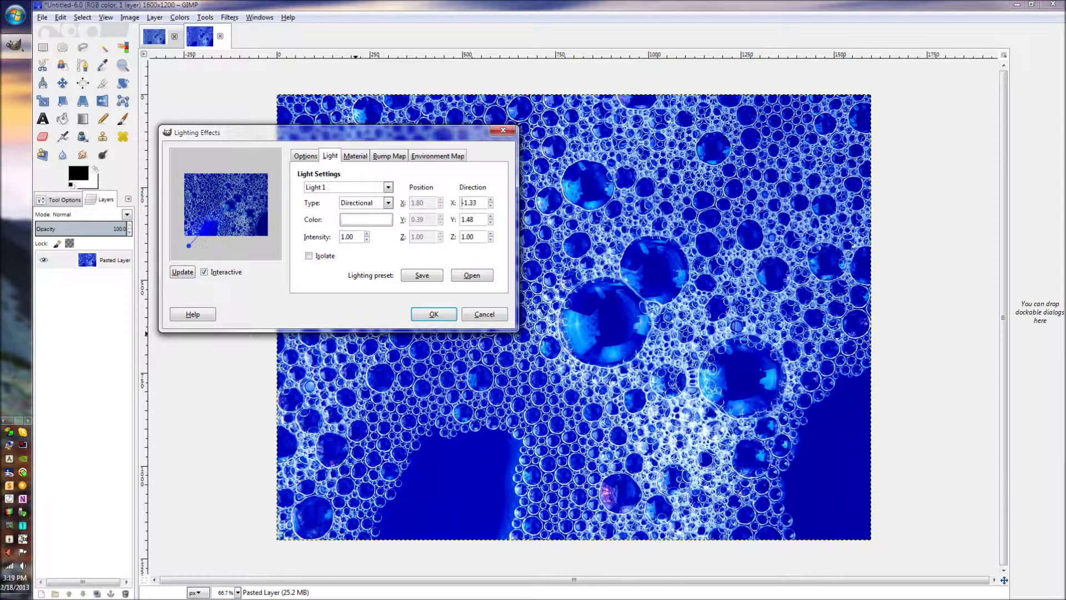
Raise Glowing to 0.53 and Shiny, enable bump mapping, and apply the lighting
{"action": "key", "text": "ctrl+Page_Down"}
{"action": "key", "text": "Up"}
{"action": "key", "text": "Up"}
{"action": "key", "text": "Up"}
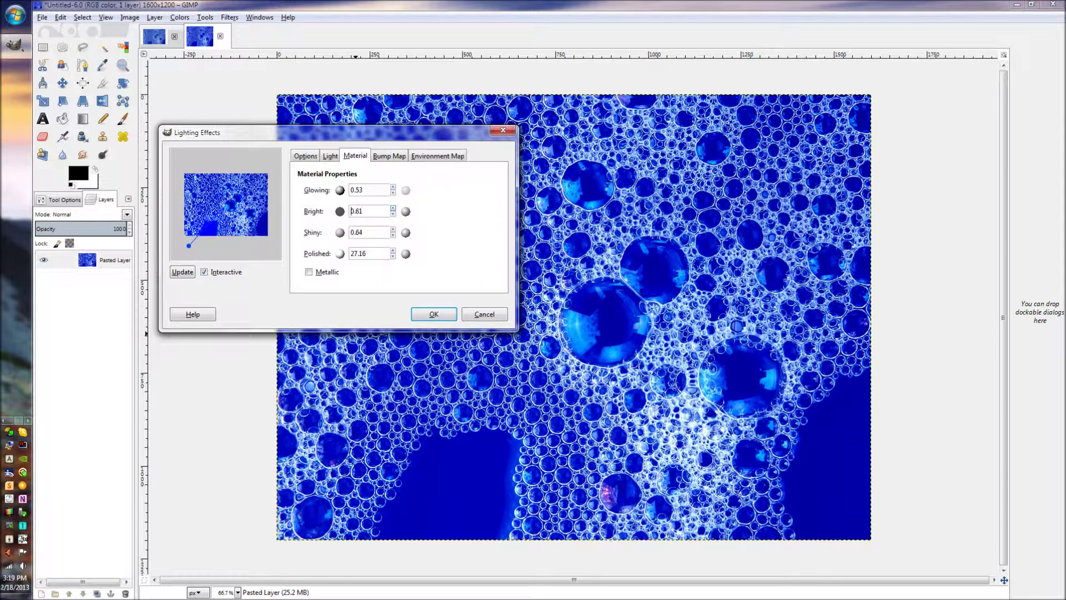
{"action": "key", "text": "Tab"}
{"action": "key", "text": "Up"}
{"action": "key", "text": "Up"}
{"action": "key", "text": "Up"}
{"action": "key", "text": "ctrl+Page_Down"}
{"action": "key", "text": "space"}
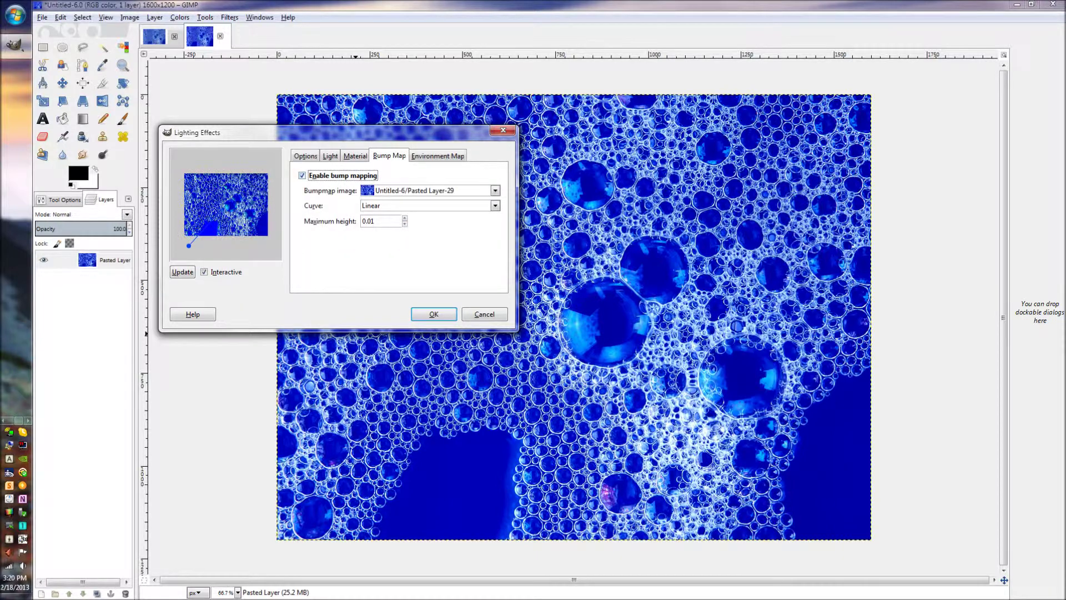
{"action": "left_click", "coordinate": [434, 314]}
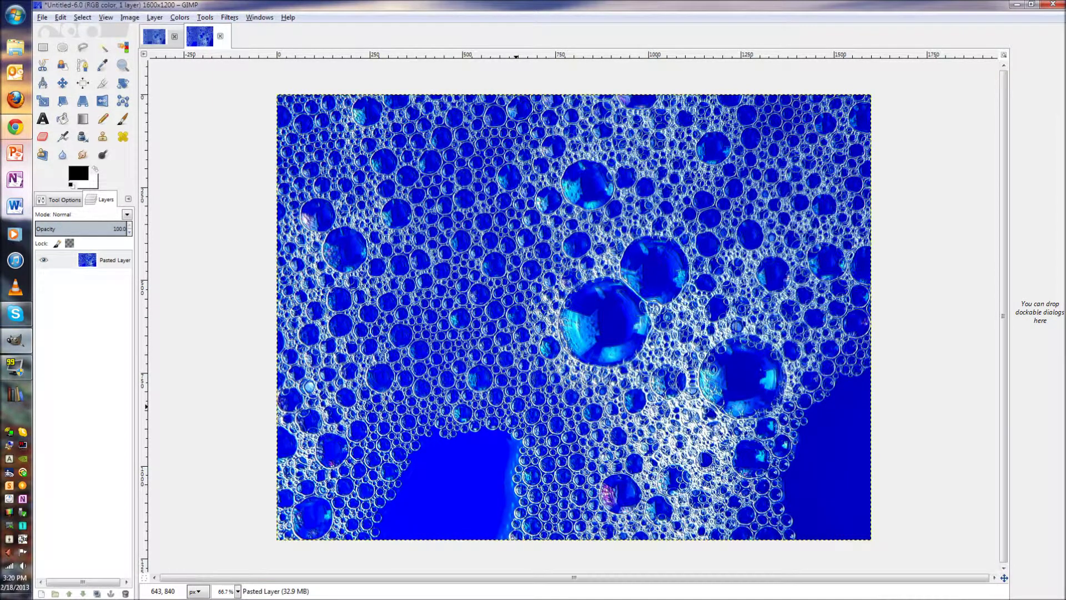
Apply a strengthened Lens Distortion to the bubbles photo over a transparent surround
{"action": "left_click", "coordinate": [230, 18]}
{"action": "mouse_move", "coordinate": [245, 102]}
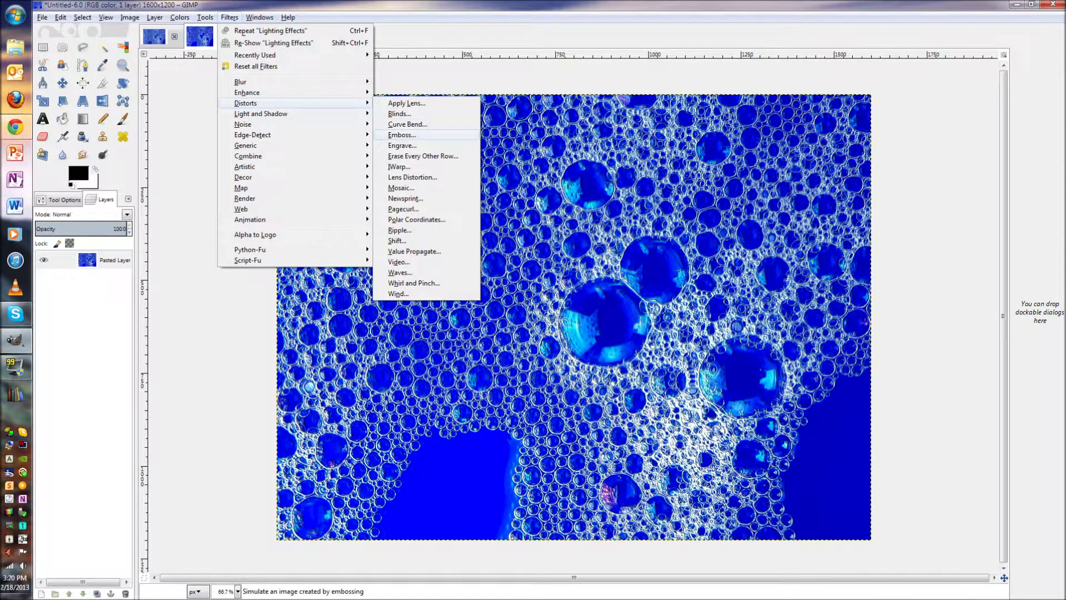
{"action": "left_click", "coordinate": [406, 103]}
{"action": "key", "text": "alt+m"}
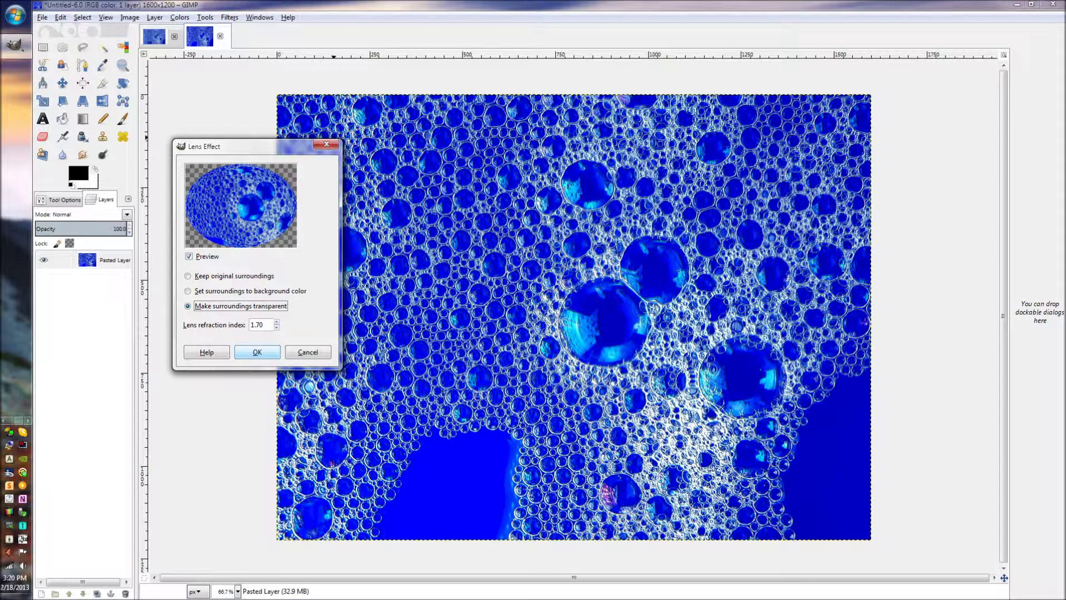
{"action": "left_click", "coordinate": [308, 351]}
{"action": "left_click", "coordinate": [230, 17]}
{"action": "key", "text": "Escape"}
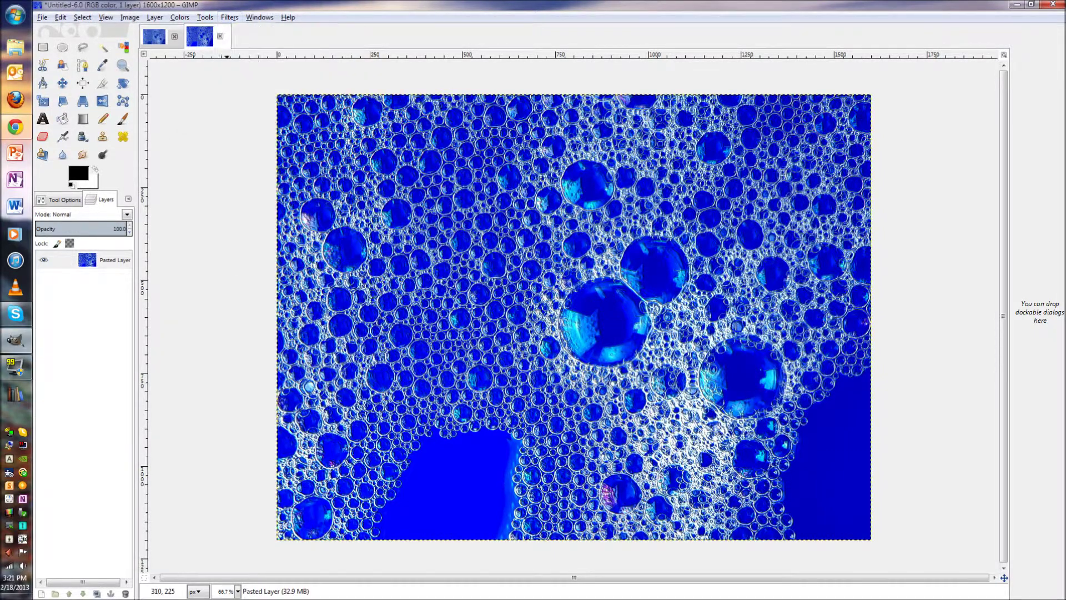
{"action": "mouse_move", "coordinate": [155, 163]}
{"action": "left_mouse_down"}
{"action": "mouse_move", "coordinate": [219, 163]}
{"action": "mouse_move", "coordinate": [199, 179]}
{"action": "mouse_move", "coordinate": [216, 195]}
{"action": "mouse_move", "coordinate": [142, 195]}
{"action": "mouse_move", "coordinate": [180, 228]}
{"action": "left_mouse_up"}
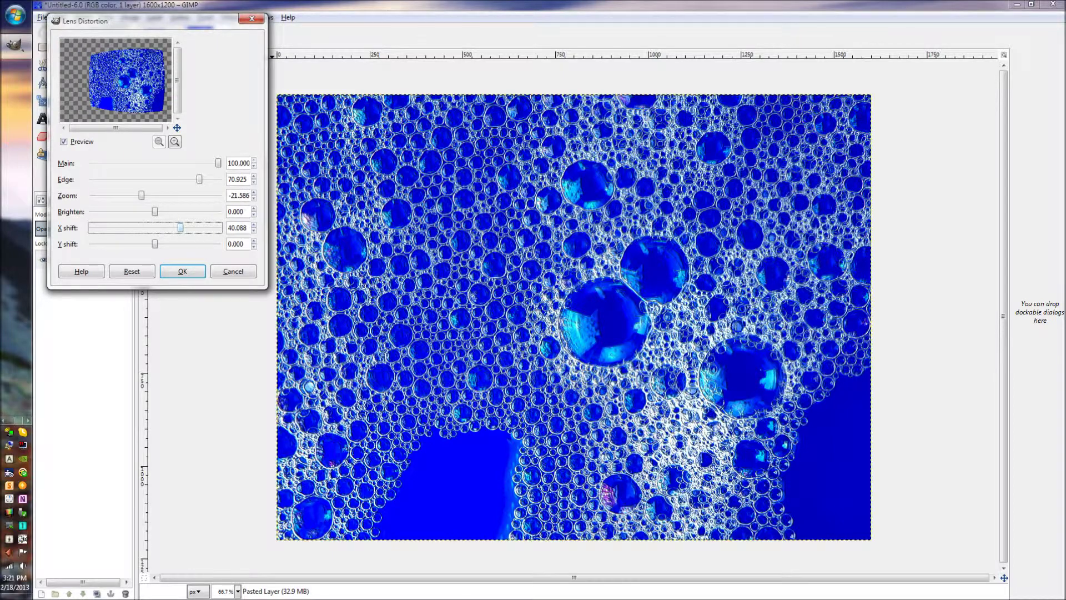
{"action": "left_click", "coordinate": [182, 271]}
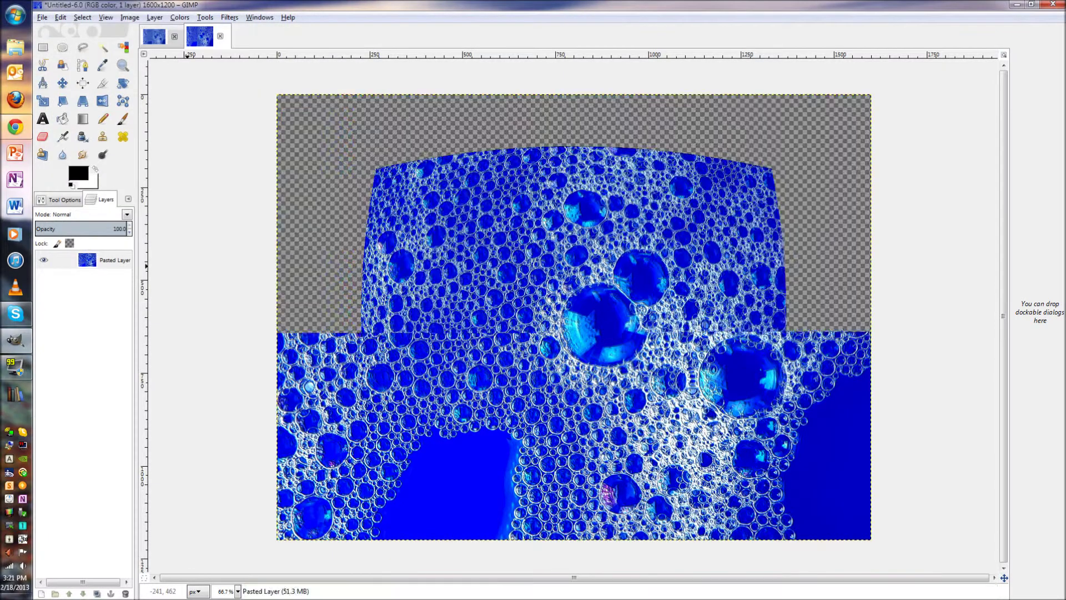
Select a near-circular ellipse over the distorted bubbles and cut it out
{"action": "key", "text": "e"}
{"action": "left_click_drag", "start_coordinate": [482, 182], "coordinate": [775, 483]}
{"action": "left_click_drag", "start_coordinate": [390, 147], "coordinate": [756, 483]}
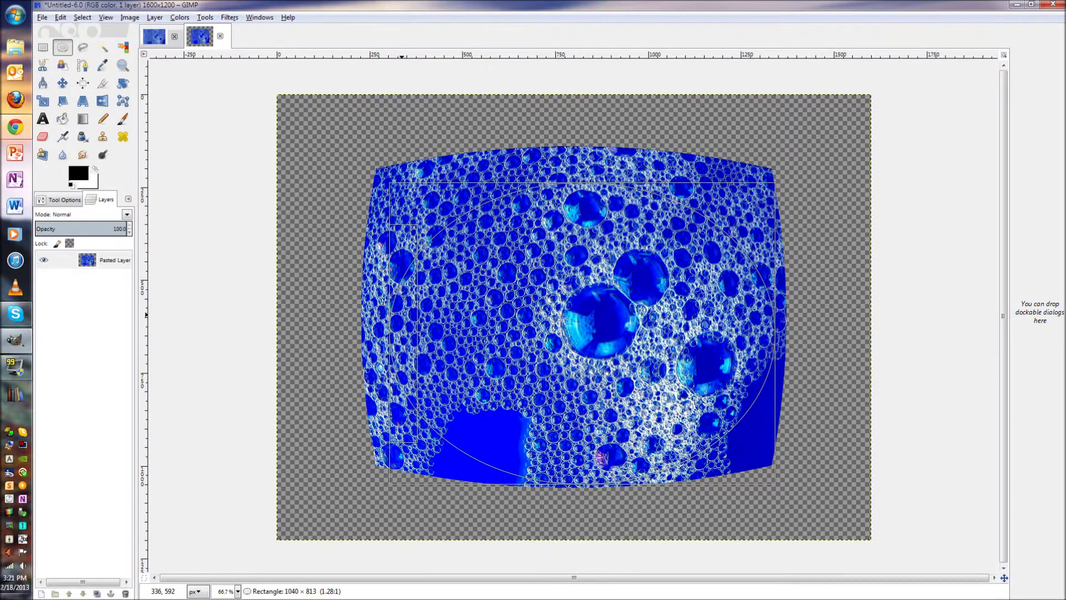
{"action": "left_click_drag", "start_coordinate": [748, 319], "coordinate": [550, 295]}
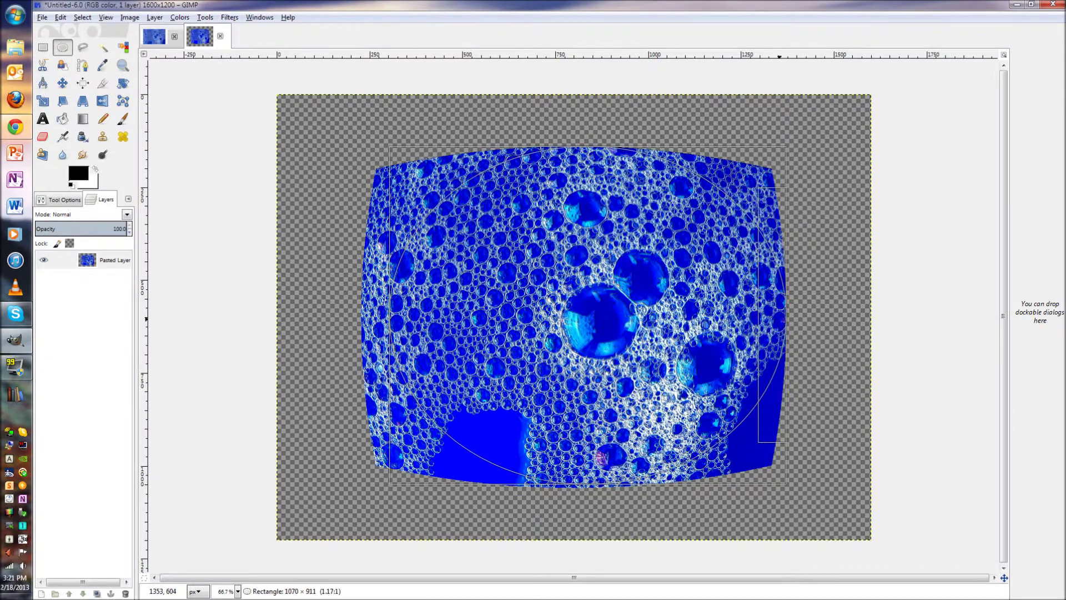
{"action": "left_click", "coordinate": [550, 296]}
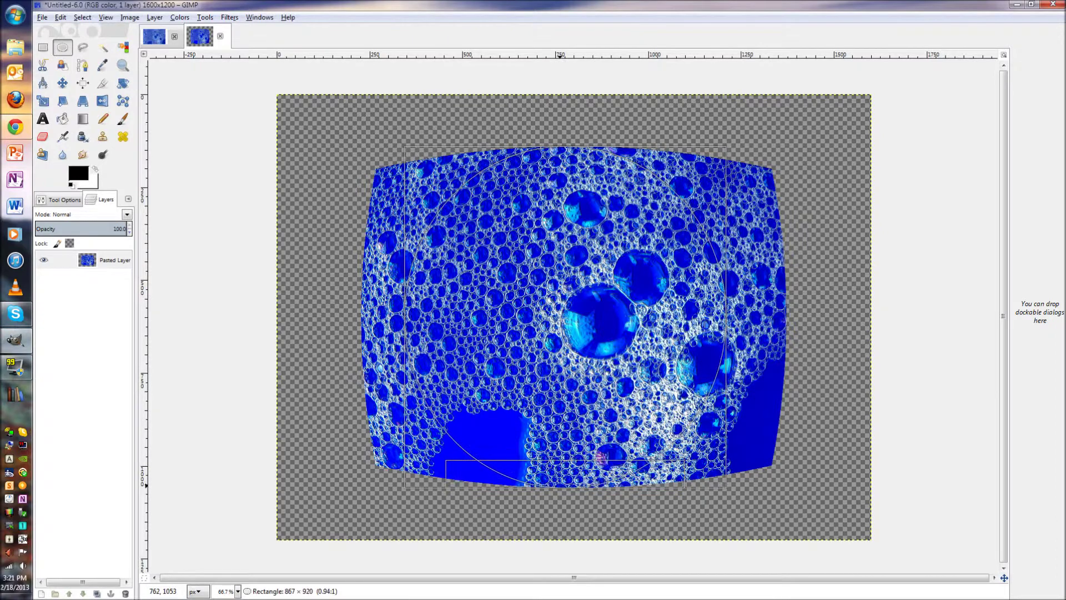
{"action": "key", "text": "ctrl+x"}
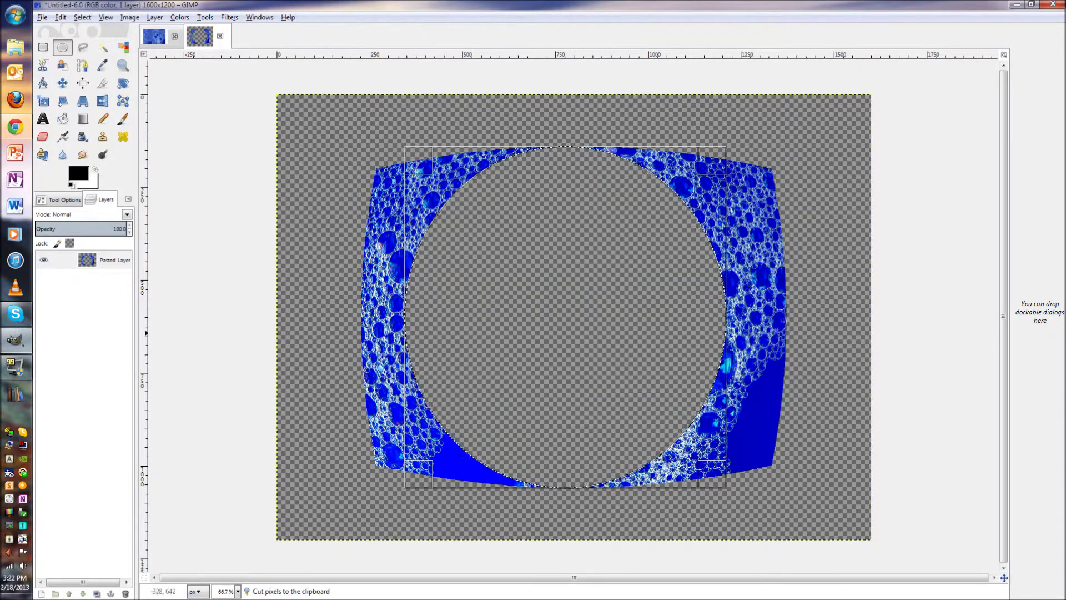
{"action": "right_click", "coordinate": [83, 275]}
{"action": "key", "text": "Escape"}
Paste the cut circle as a new image and Colorize it green
{"action": "left_click", "coordinate": [60, 17]}
{"action": "left_click", "coordinate": [218, 141]}
{"action": "left_click", "coordinate": [179, 17]}
{"action": "left_click", "coordinate": [197, 57]}
{"action": "mouse_move", "coordinate": [155, 119]}
{"action": "left_mouse_down"}
{"action": "mouse_move", "coordinate": [175, 118]}
{"action": "mouse_move", "coordinate": [133, 118]}
{"action": "left_mouse_up"}
{"action": "left_click", "coordinate": [172, 182]}
{"action": "left_click", "coordinate": [229, 17]}
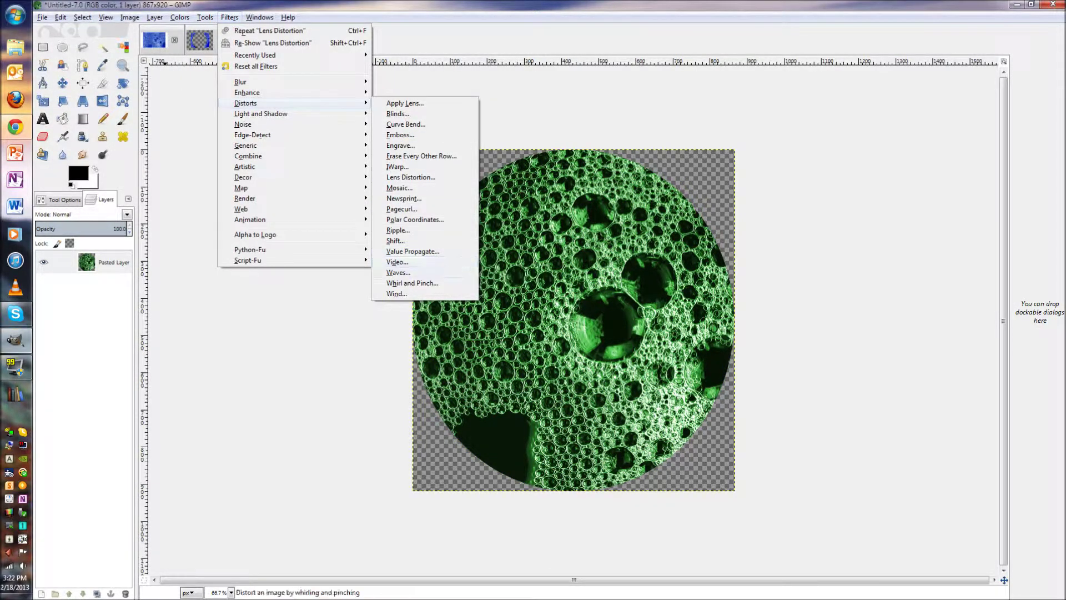
Apply a Radial Motion Blur to the green bubble circle
{"action": "left_click", "coordinate": [402, 103]}
{"action": "scroll", "coordinate": [129, 108], "scroll_direction": "down", "scroll_amount": 5}
{"action": "scroll", "coordinate": [129, 108], "scroll_direction": "right", "scroll_amount": 5}
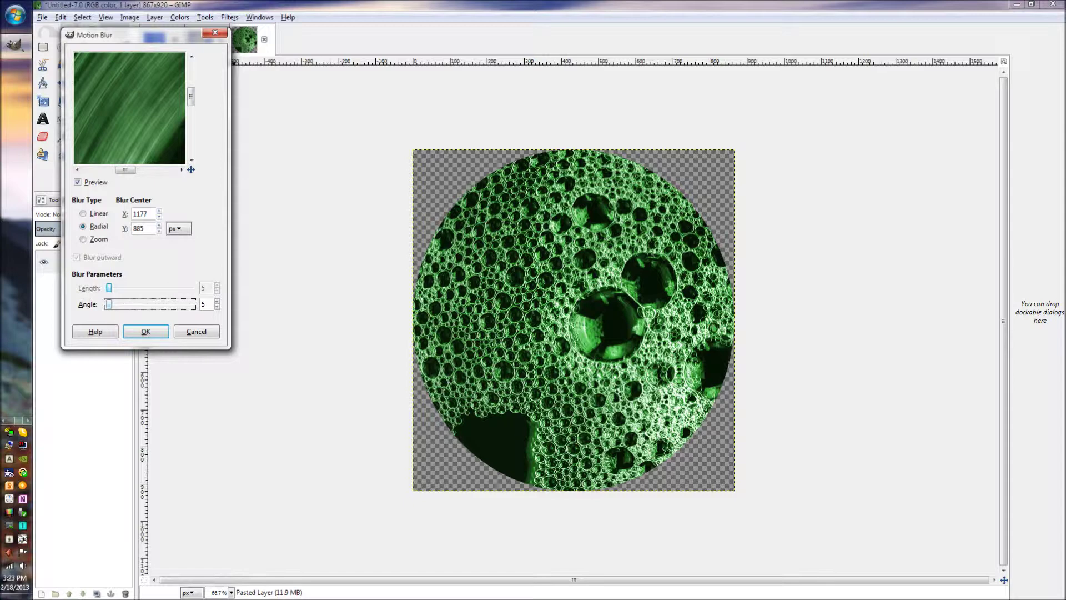
{"action": "left_click", "coordinate": [149, 330]}
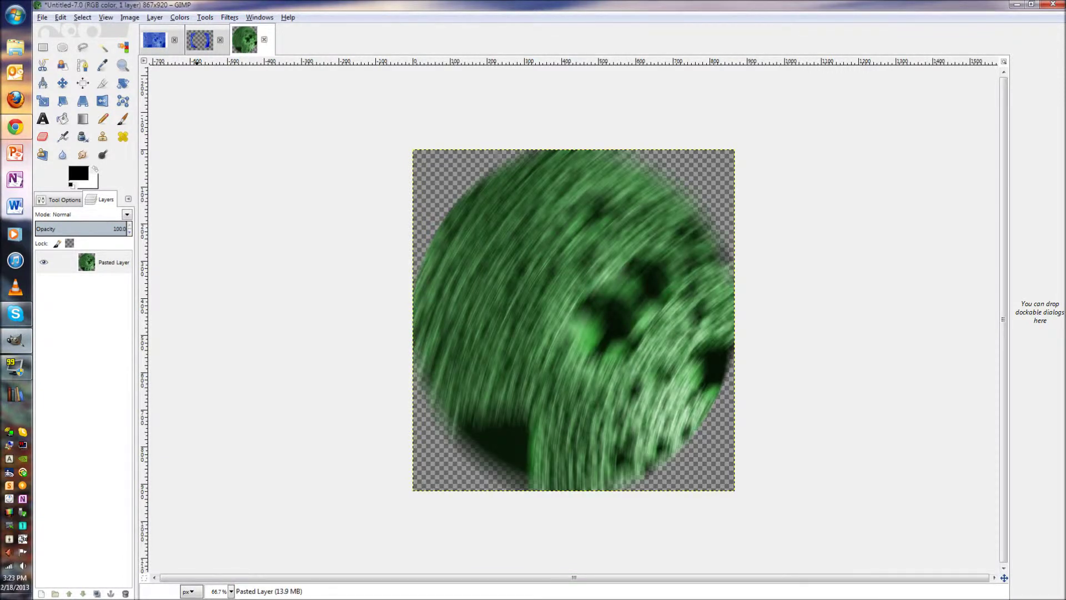
Paste the bubbles circle as a new layer and Colorize it green
{"action": "left_click", "coordinate": [61, 17]}
{"action": "left_click", "coordinate": [232, 150]}
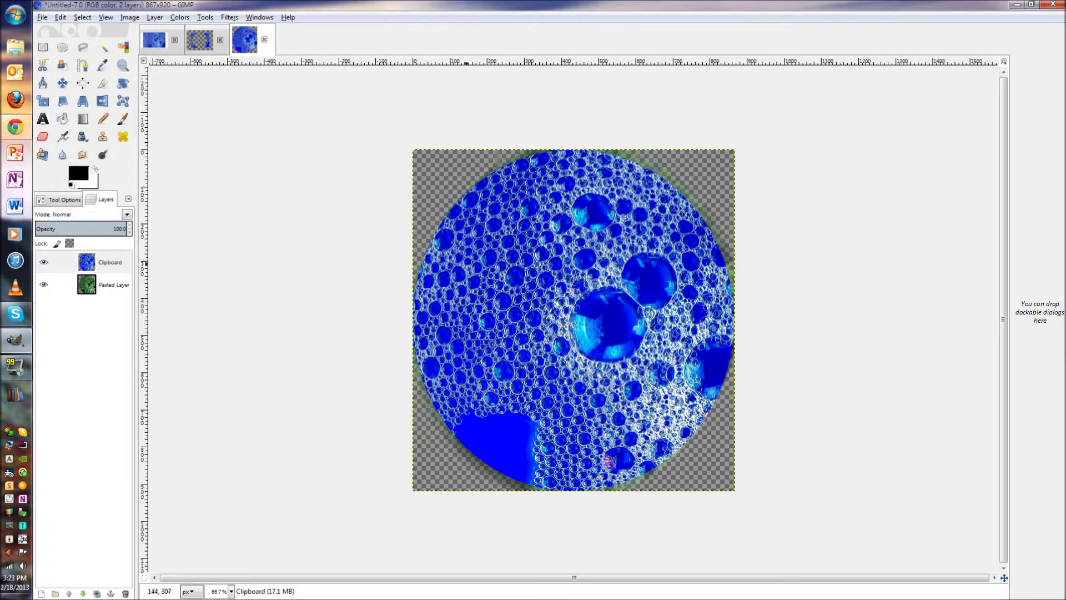
{"action": "left_click", "coordinate": [58, 263]}
{"action": "left_click", "coordinate": [180, 17]}
{"action": "left_click", "coordinate": [194, 54]}
{"action": "mouse_move", "coordinate": [155, 118]}
{"action": "left_mouse_down"}
{"action": "mouse_move", "coordinate": [136, 118]}
{"action": "mouse_move", "coordinate": [206, 132]}
{"action": "mouse_move", "coordinate": [141, 132]}
{"action": "left_mouse_up"}
{"action": "left_click", "coordinate": [172, 182]}
Lower the sharp green layer's opacity to about one-third
{"action": "right_click", "coordinate": [92, 266]}
{"action": "key", "text": "Escape"}
{"action": "key", "text": "Tab"}
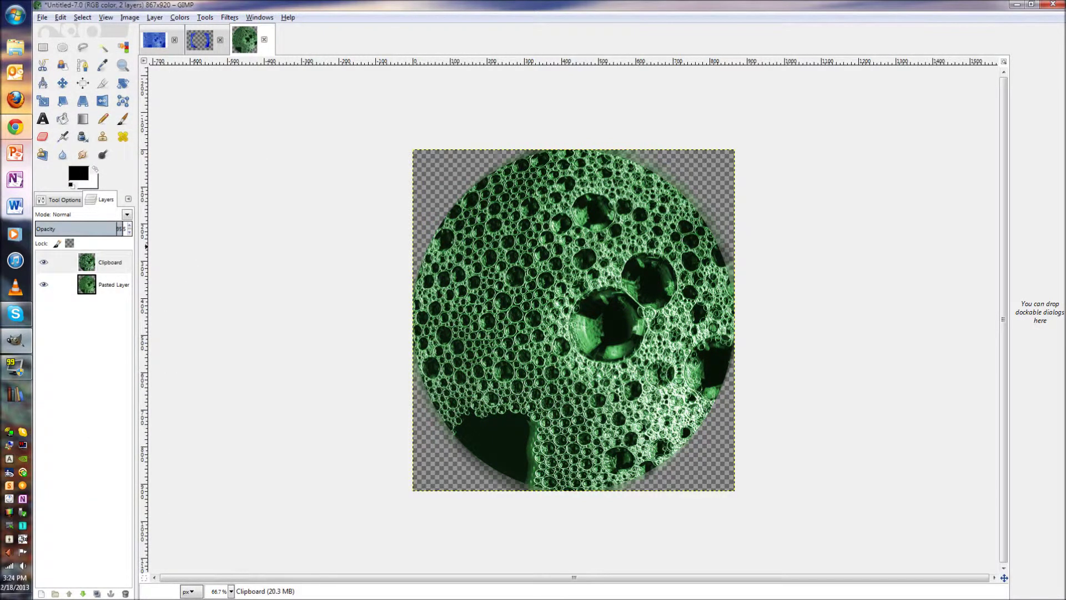
{"action": "left_click_drag", "start_coordinate": [102, 228], "coordinate": [57, 228]}
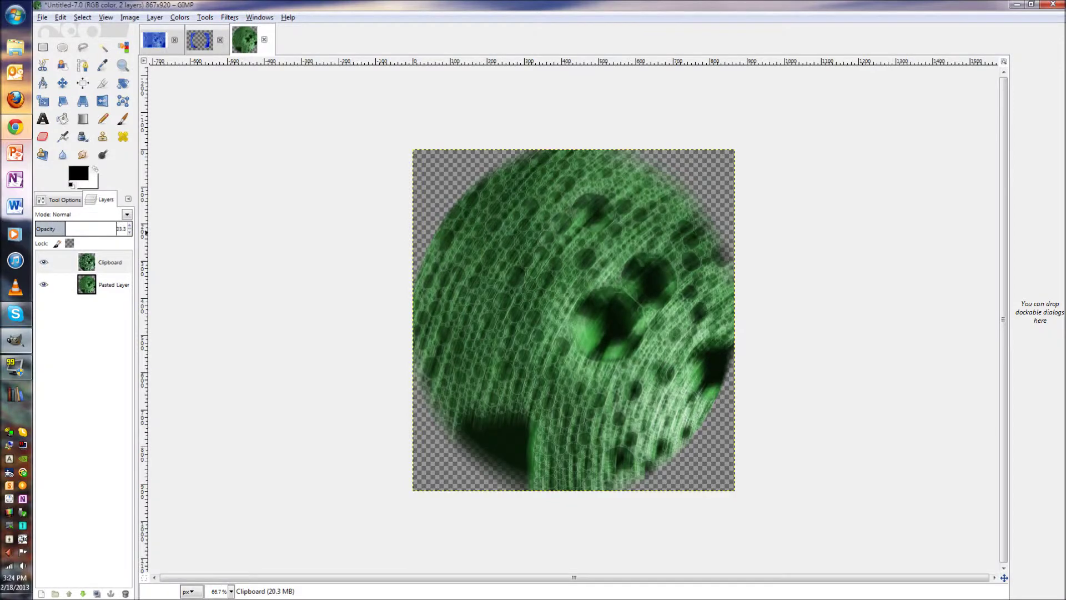
{"action": "key", "text": "Tab"}
Rotate the blurred Pasted Layer with Arbitrary Rotation while Clipboard is temporarily hidden
{"action": "left_click", "coordinate": [114, 285]}
{"action": "left_click", "coordinate": [43, 262]}
{"action": "left_click", "coordinate": [114, 284]}
{"action": "key", "text": "shift+r"}
{"action": "left_click", "coordinate": [675, 295]}
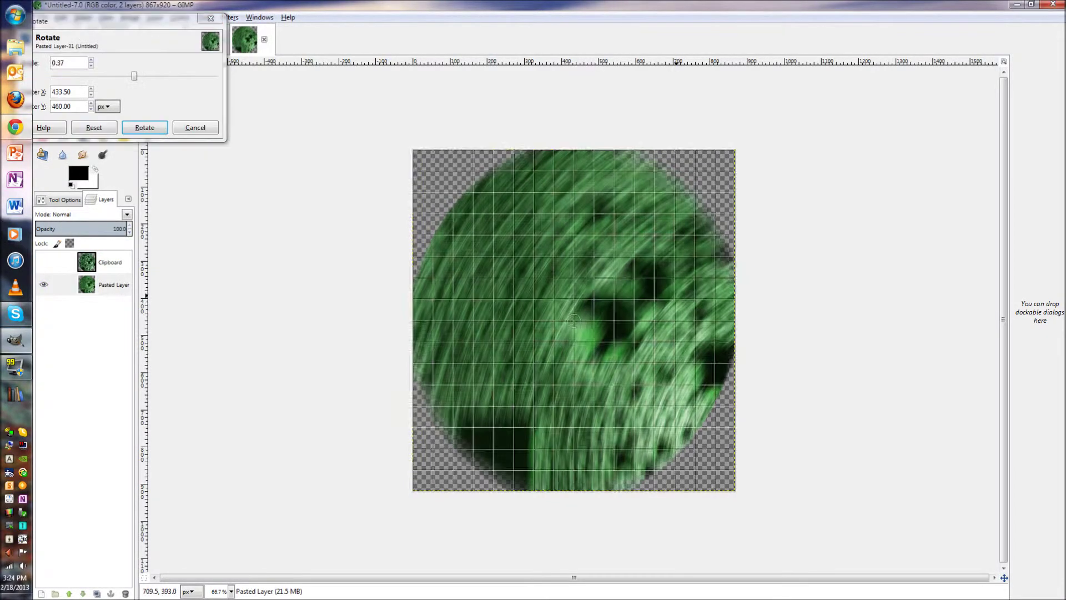
{"action": "left_click_drag", "start_coordinate": [676, 295], "coordinate": [659, 383]}
{"action": "left_click", "coordinate": [145, 127]}
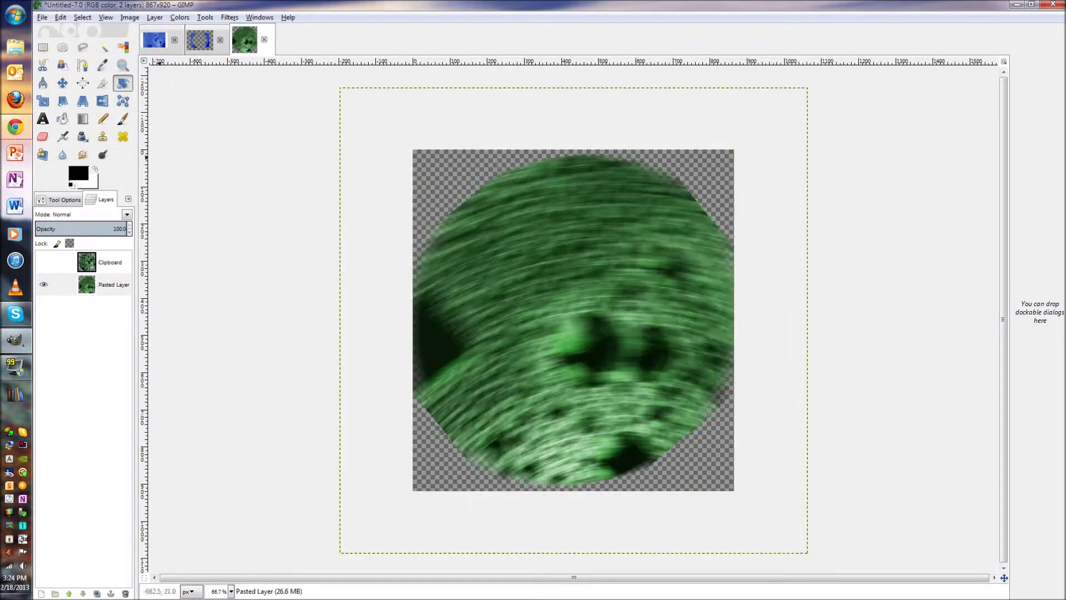
{"action": "left_click", "coordinate": [44, 262]}
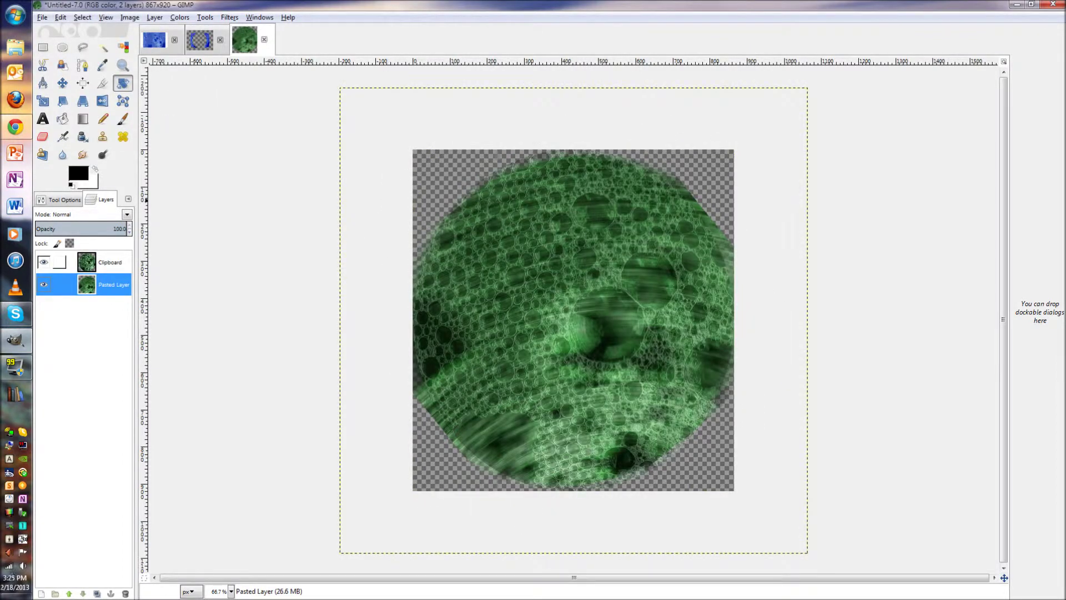
{"action": "left_click", "coordinate": [229, 17]}
{"action": "mouse_move", "coordinate": [261, 114]}
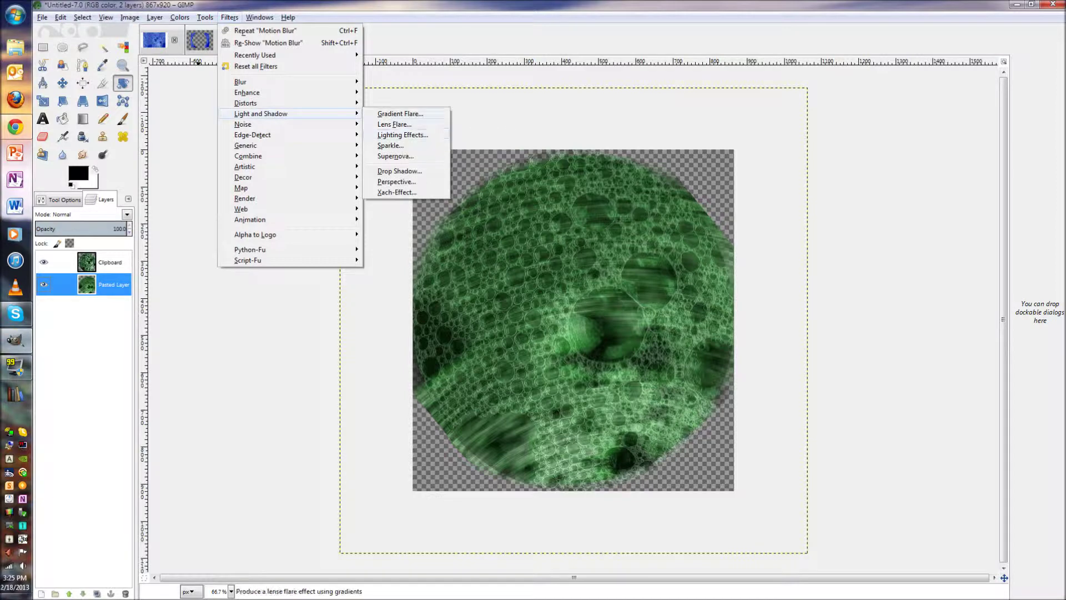
Apply a Gradient Flare with an adjusted radius to the bubble eye
{"action": "left_click", "coordinate": [405, 112]}
{"action": "left_click", "coordinate": [280, 100]}
{"action": "left_click_drag", "start_coordinate": [333, 176], "coordinate": [352, 176]}
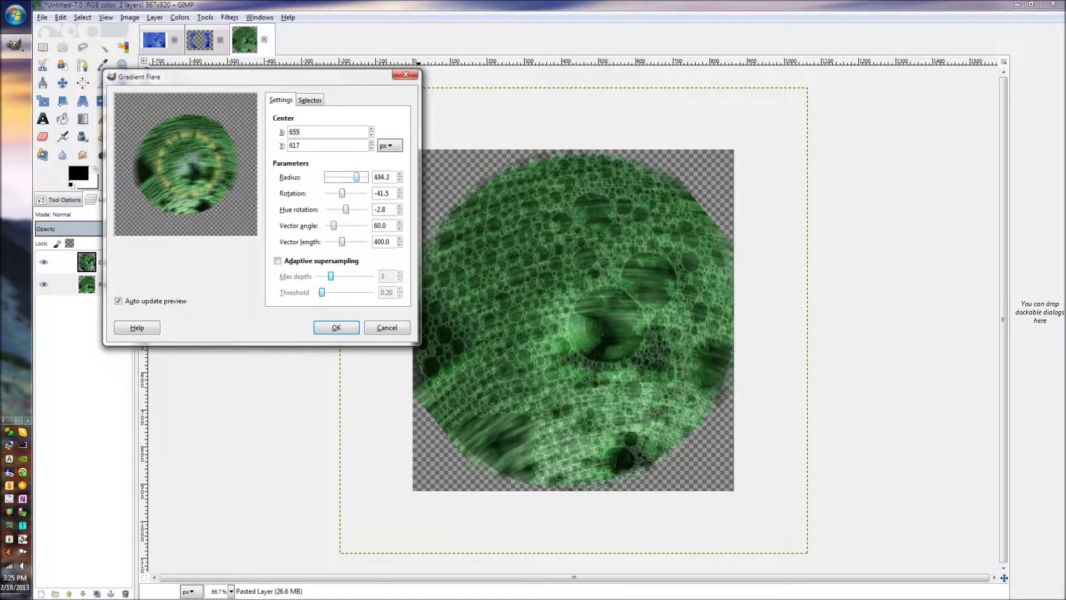
{"action": "left_click", "coordinate": [336, 327]}
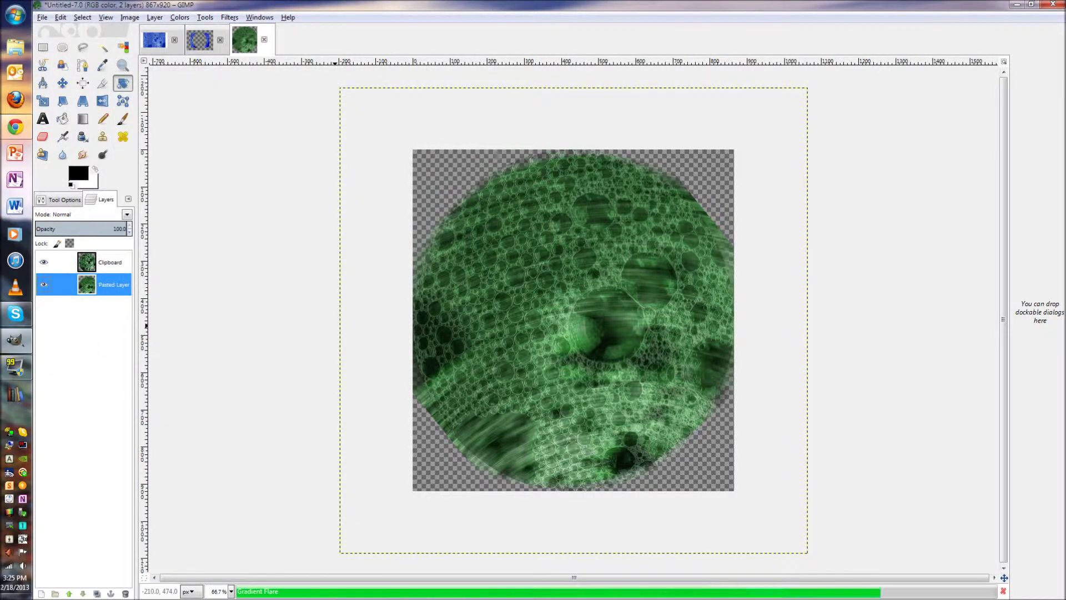
Clear a small circular area at the eye's centre
{"action": "left_click", "coordinate": [62, 48]}
{"action": "left_click_drag", "start_coordinate": [535, 276], "coordinate": [624, 362]}
{"action": "left_click", "coordinate": [60, 17]}
{"action": "left_click", "coordinate": [77, 166]}
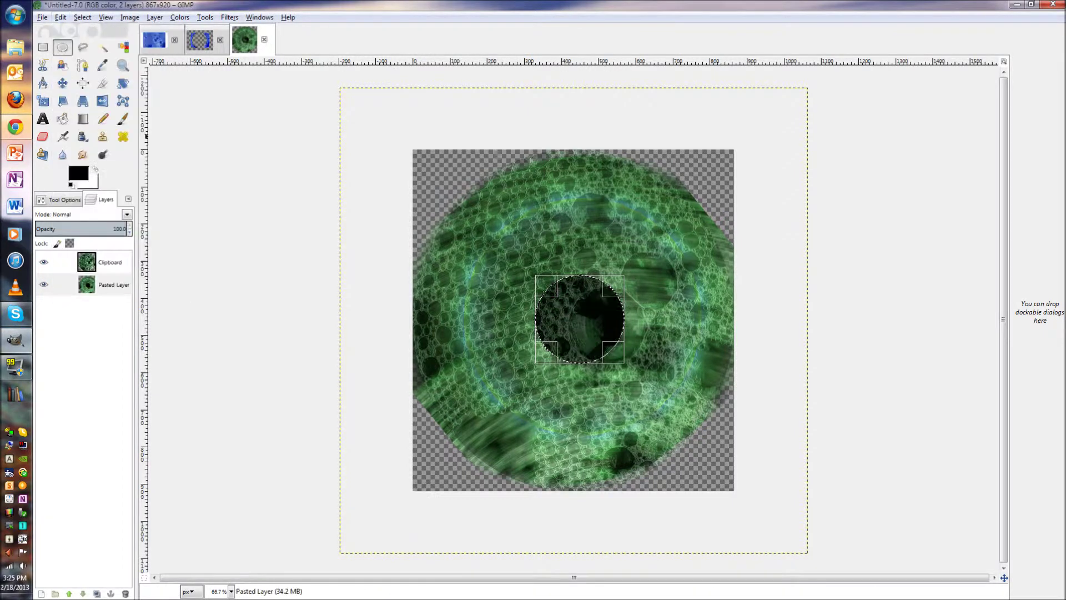
Fill a round black pupil at the eye's centre on a new transparent layer
{"action": "key", "text": "ctrl+shift+a"}
{"action": "left_click", "coordinate": [111, 285]}
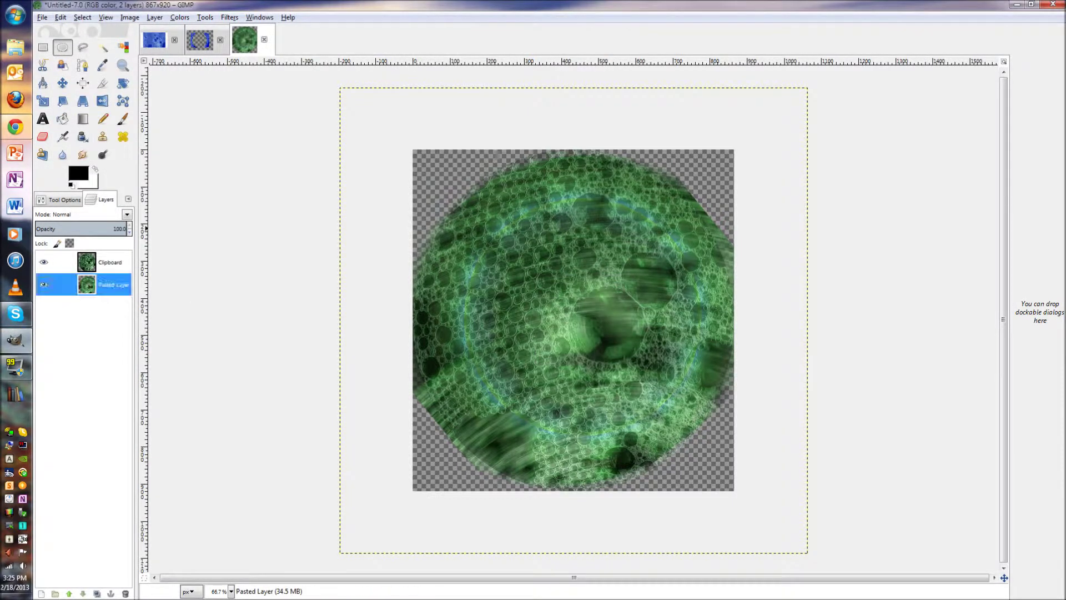
{"action": "right_click", "coordinate": [81, 389]}
{"action": "left_click", "coordinate": [111, 104]}
{"action": "left_click", "coordinate": [213, 259]}
{"action": "left_click_drag", "start_coordinate": [547, 291], "coordinate": [646, 384]}
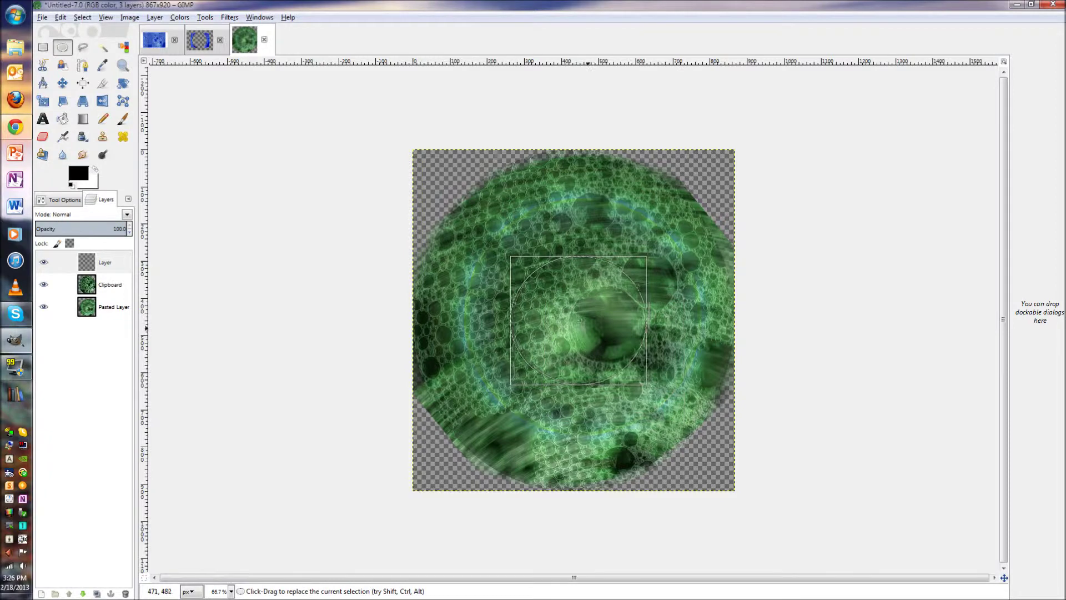
{"action": "left_click", "coordinate": [60, 18]}
{"action": "left_click", "coordinate": [93, 177]}
{"action": "left_click", "coordinate": [82, 18]}
{"action": "left_click", "coordinate": [83, 42]}
Copy the combined eye and paste it as a new image
{"action": "left_click", "coordinate": [110, 284]}
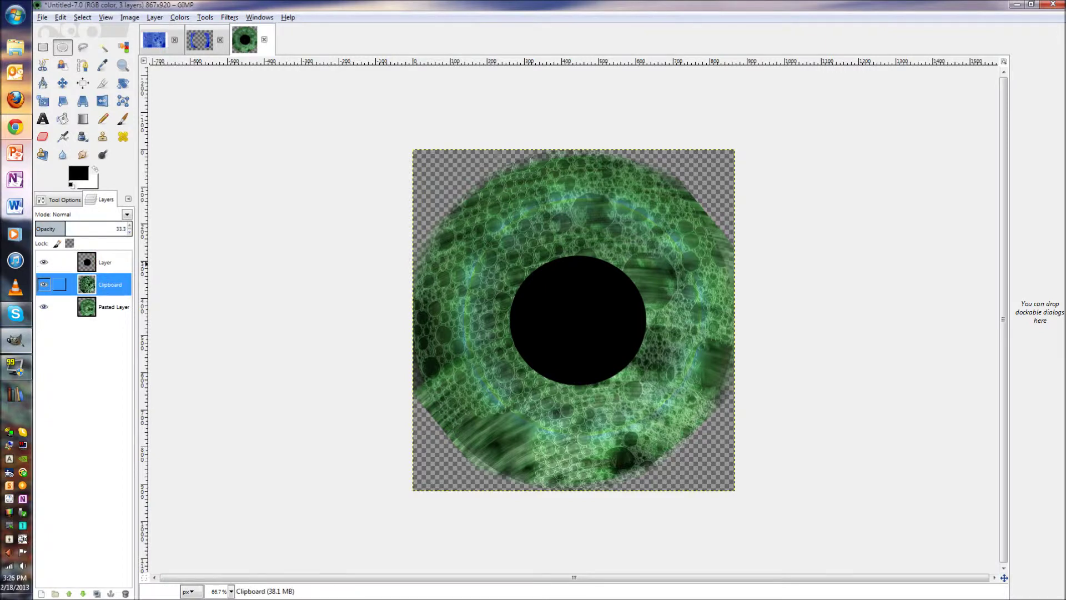
{"action": "left_click", "coordinate": [105, 262]}
{"action": "left_click", "coordinate": [60, 17]}
{"action": "left_click", "coordinate": [86, 106]}
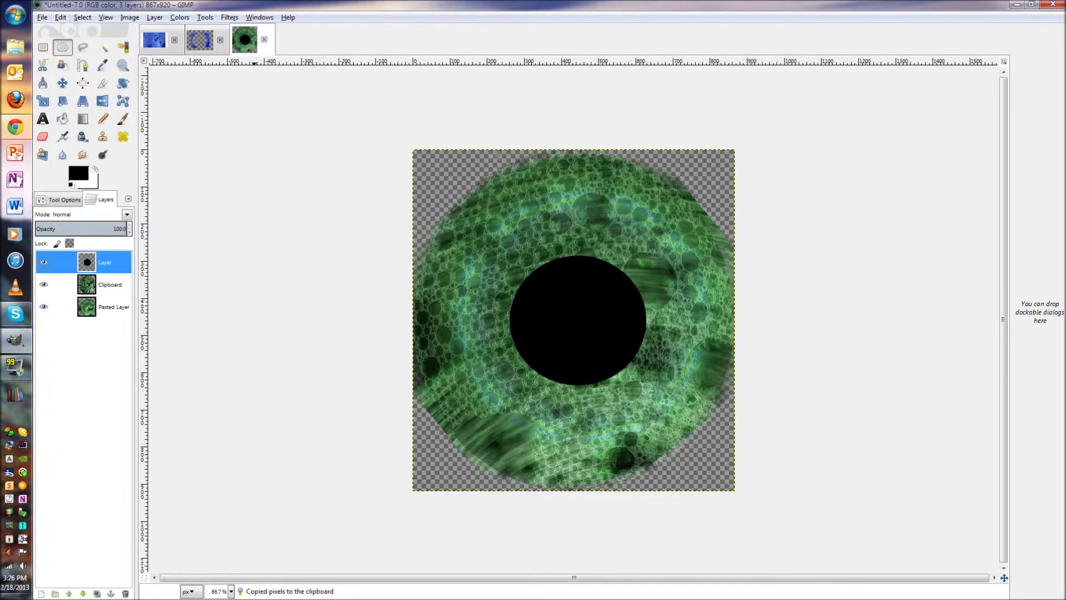
{"action": "key", "text": "ctrl+shift+v"}
{"action": "left_click", "coordinate": [230, 17]}
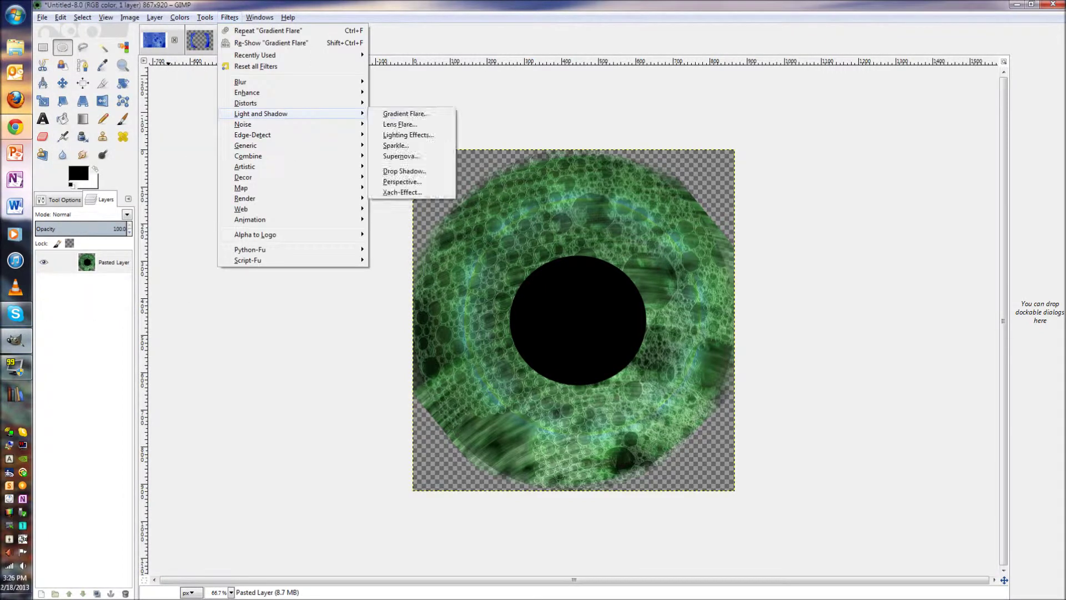
Apply lighting effects with the light moved left of the pupil, then darken and boost contrast
{"action": "left_click", "coordinate": [399, 138]}
{"action": "left_click_drag", "start_coordinate": [194, 206], "coordinate": [176, 143]}
{"action": "left_click", "coordinate": [406, 286]}
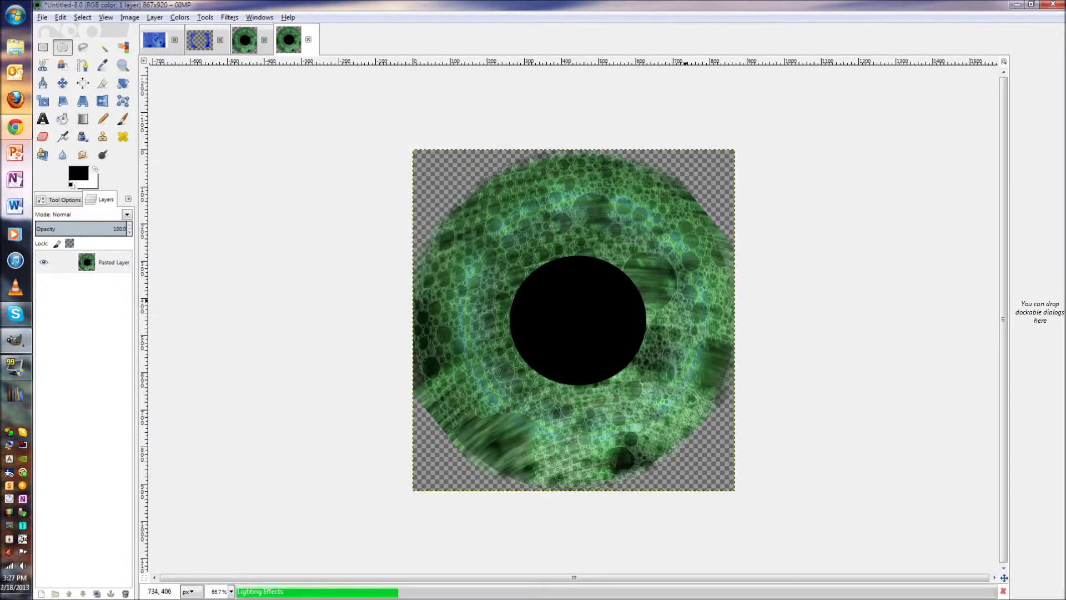
{"action": "mouse_move", "coordinate": [666, 119]}
{"action": "left_mouse_down"}
{"action": "mouse_move", "coordinate": [652, 119]}
{"action": "mouse_move", "coordinate": [680, 134]}
{"action": "left_mouse_up"}
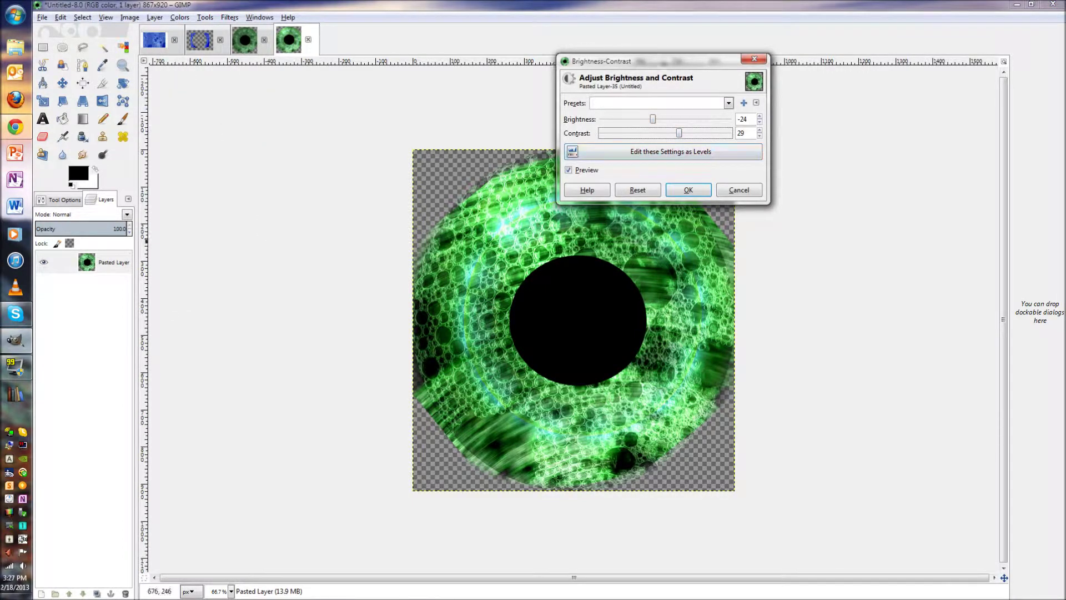
{"action": "left_click", "coordinate": [688, 190]}
Soften the iris with a radial motion blur at angle 1
{"action": "left_click", "coordinate": [229, 17]}
{"action": "left_click", "coordinate": [400, 121]}
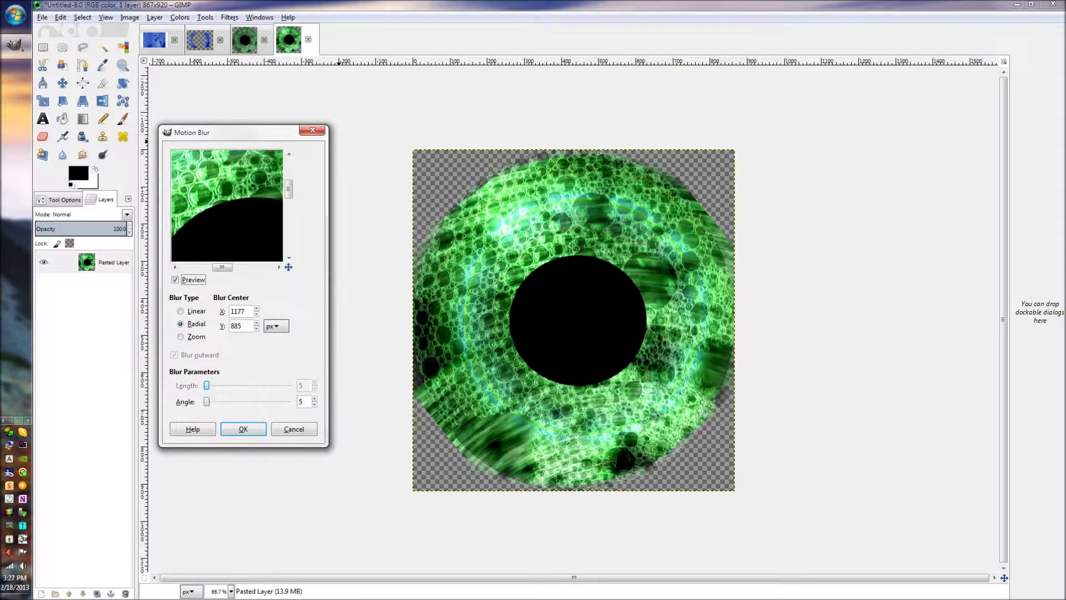
{"action": "key", "text": "BackSpace"}
{"action": "type", "text": "1"}
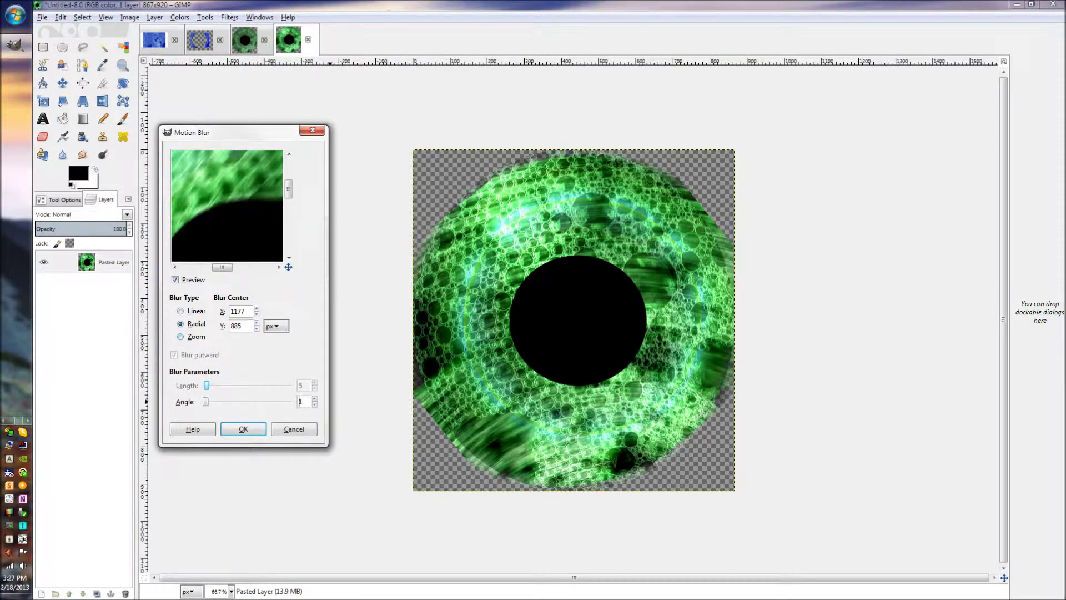
{"action": "left_click", "coordinate": [261, 428]}
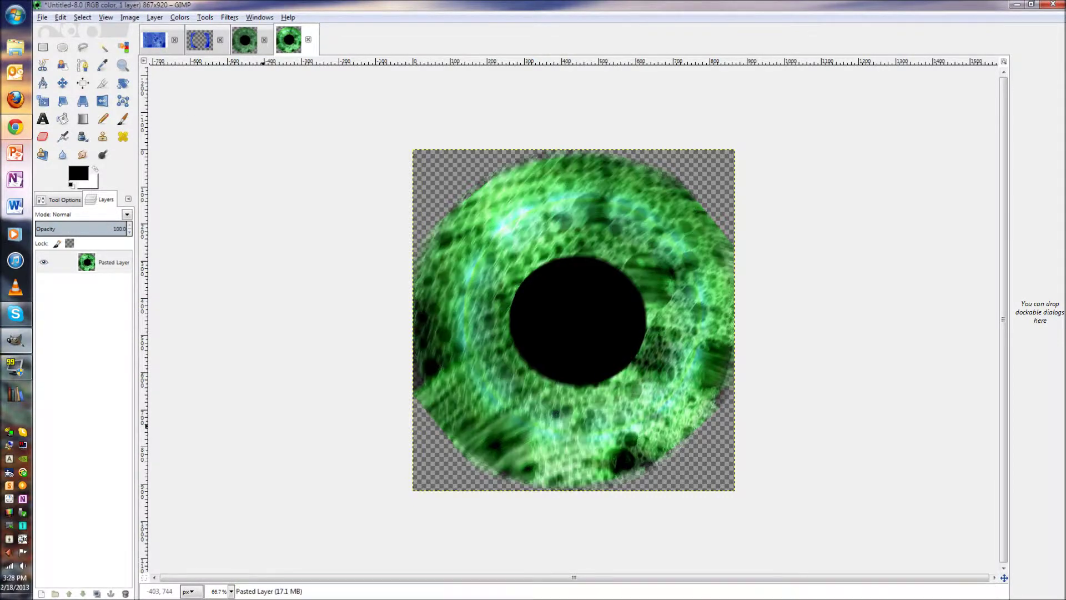
{"action": "left_click", "coordinate": [230, 17]}
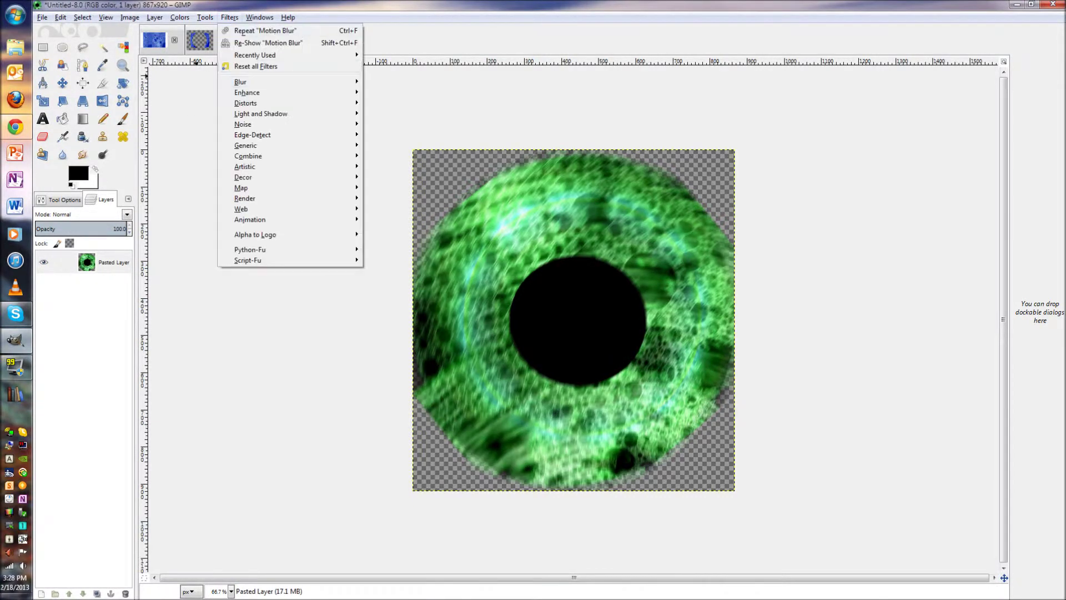
Cancel lighting effects and render a lens flare centred on the eye's pupil
{"action": "left_click", "coordinate": [388, 138]}
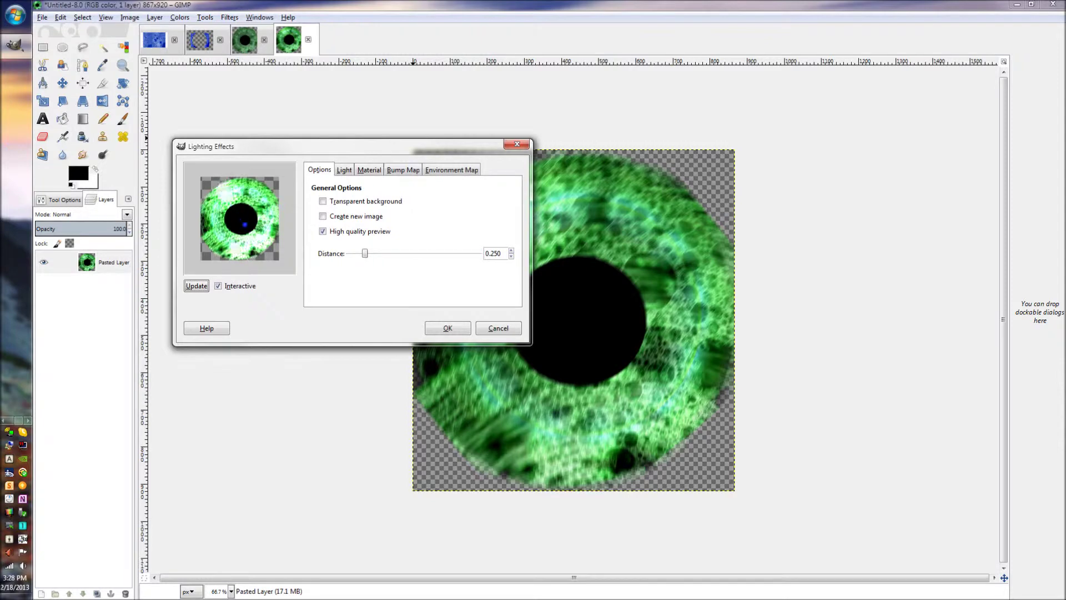
{"action": "left_click", "coordinate": [344, 170]}
{"action": "scroll", "coordinate": [383, 233], "scroll_direction": "down", "scroll_amount": 1}
{"action": "left_click", "coordinate": [498, 327]}
{"action": "left_click", "coordinate": [230, 17]}
{"action": "left_click", "coordinate": [405, 135]}
{"action": "left_click", "coordinate": [106, 96]}
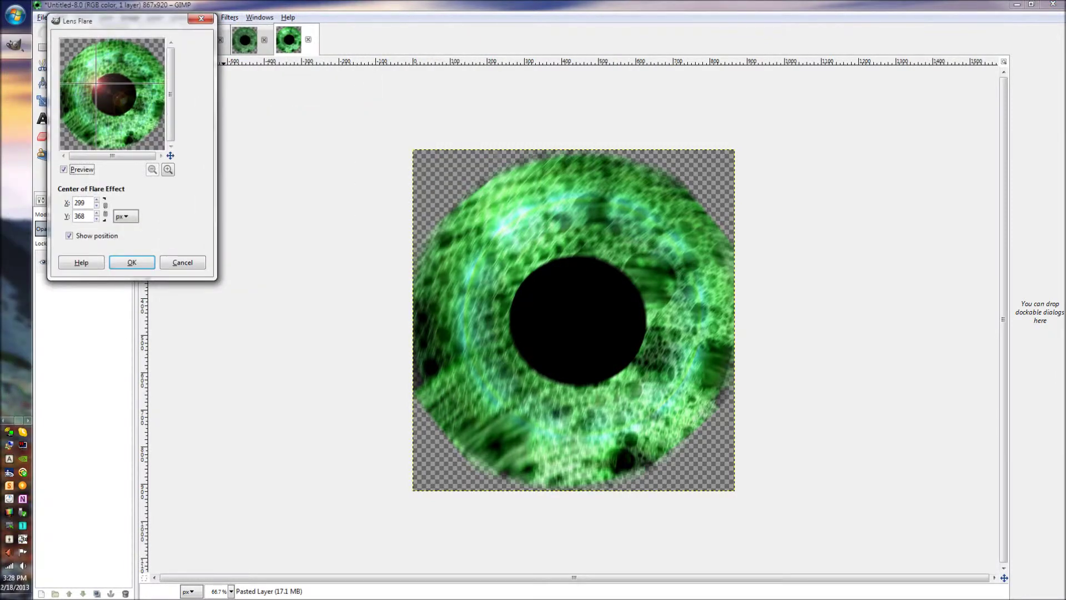
{"action": "key", "text": "Return"}
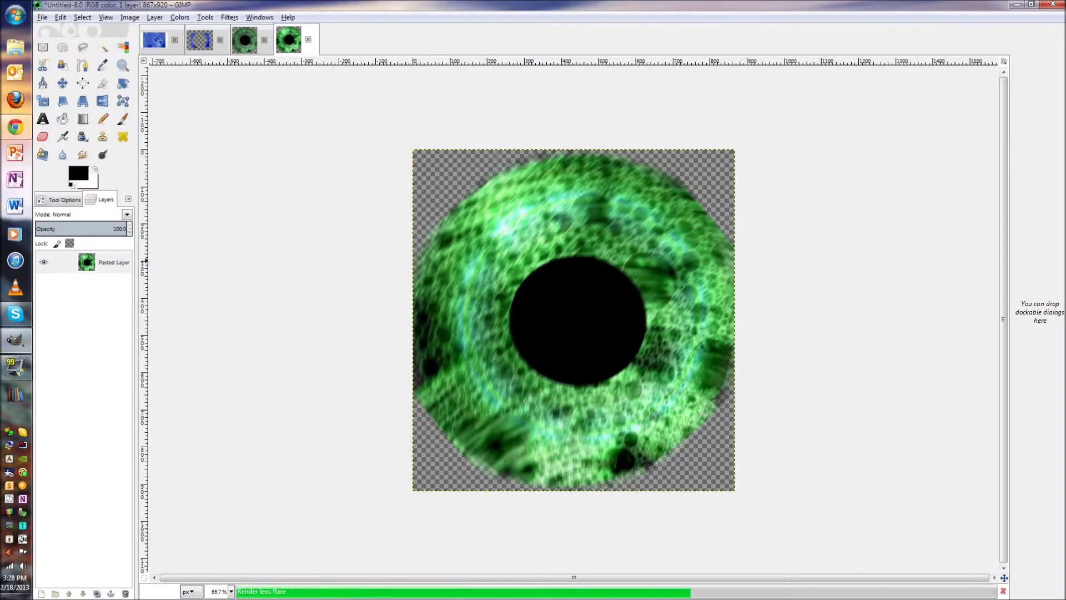
Brighten the flared eye and raise its contrast, then return to the Untitled-7.0 image
{"action": "left_click", "coordinate": [180, 17]}
{"action": "left_click", "coordinate": [200, 65]}
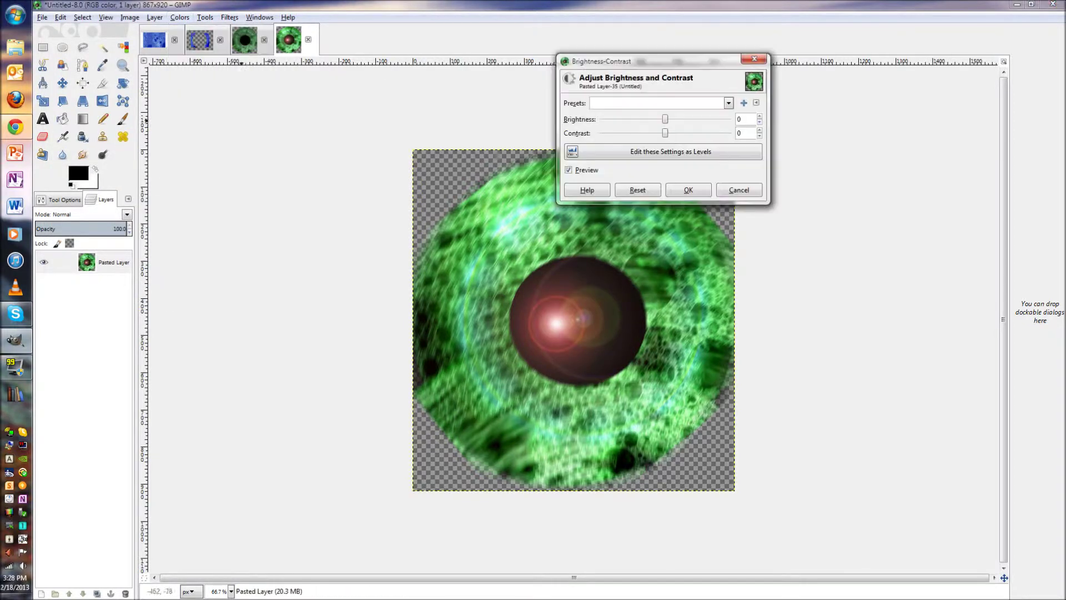
{"action": "mouse_move", "coordinate": [666, 132]}
{"action": "left_mouse_down"}
{"action": "mouse_move", "coordinate": [700, 119]}
{"action": "mouse_move", "coordinate": [669, 118]}
{"action": "left_mouse_up"}
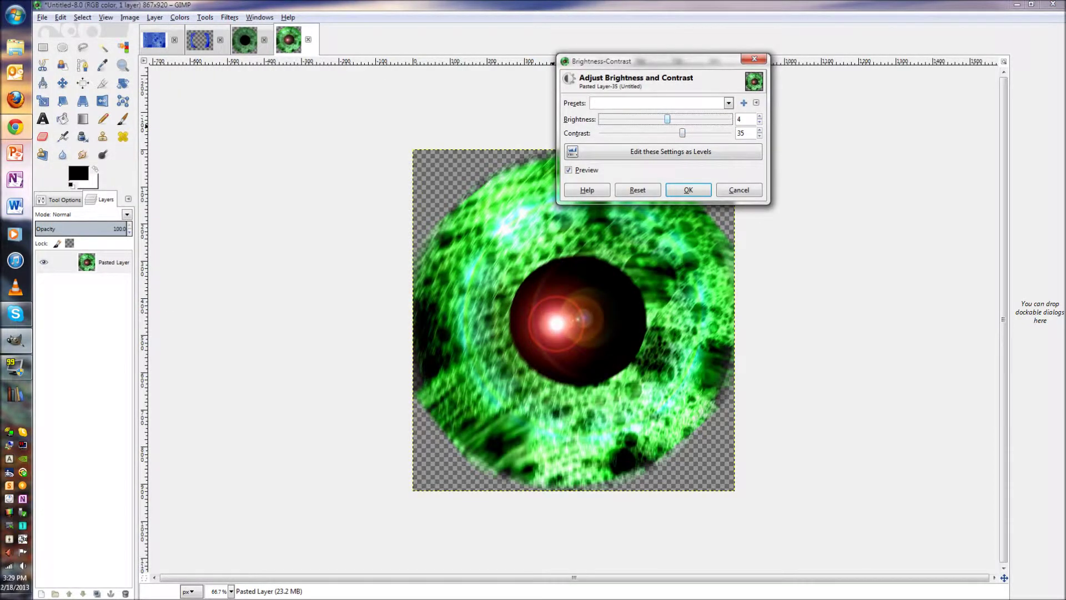
{"action": "left_click_drag", "start_coordinate": [675, 119], "coordinate": [670, 119]}
{"action": "left_click", "coordinate": [688, 189]}
{"action": "left_click", "coordinate": [244, 40]}
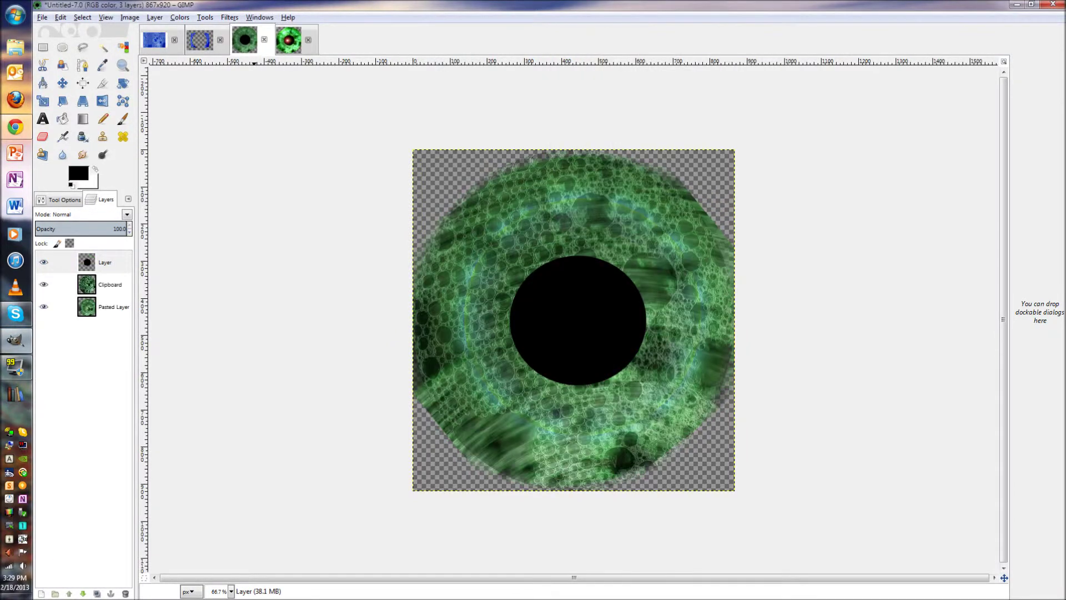
Paste the green eye as a lower-opacity new layer over the flared eye, then select the flared layer
{"action": "left_click", "coordinate": [60, 17]}
{"action": "left_click", "coordinate": [289, 40]}
{"action": "left_click", "coordinate": [60, 18]}
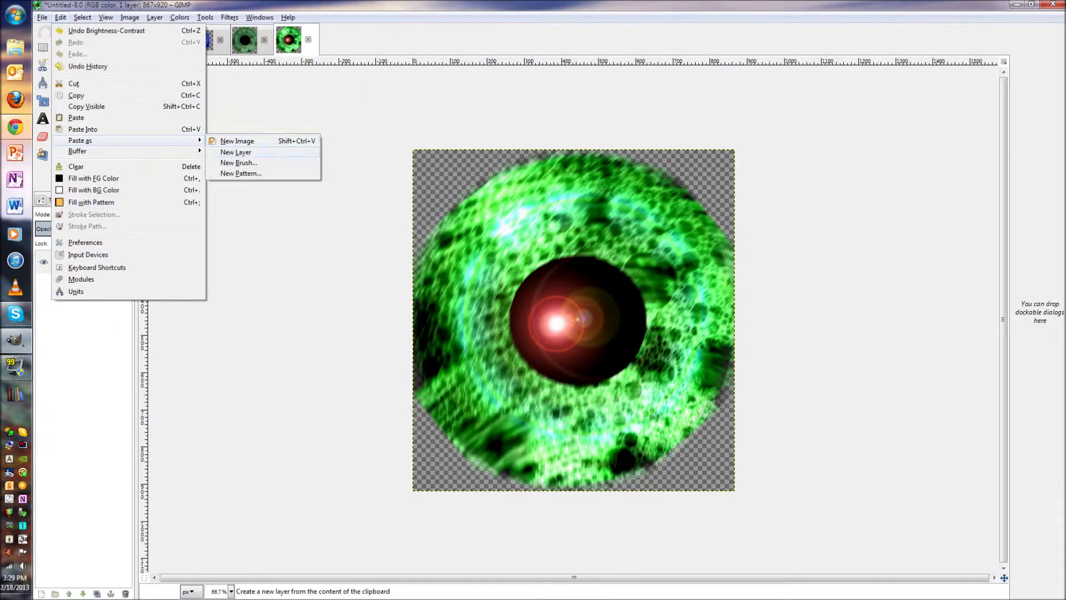
{"action": "left_click", "coordinate": [235, 152]}
{"action": "mouse_move", "coordinate": [117, 228]}
{"action": "left_mouse_down"}
{"action": "mouse_move", "coordinate": [91, 228]}
{"action": "mouse_move", "coordinate": [107, 229]}
{"action": "left_mouse_up"}
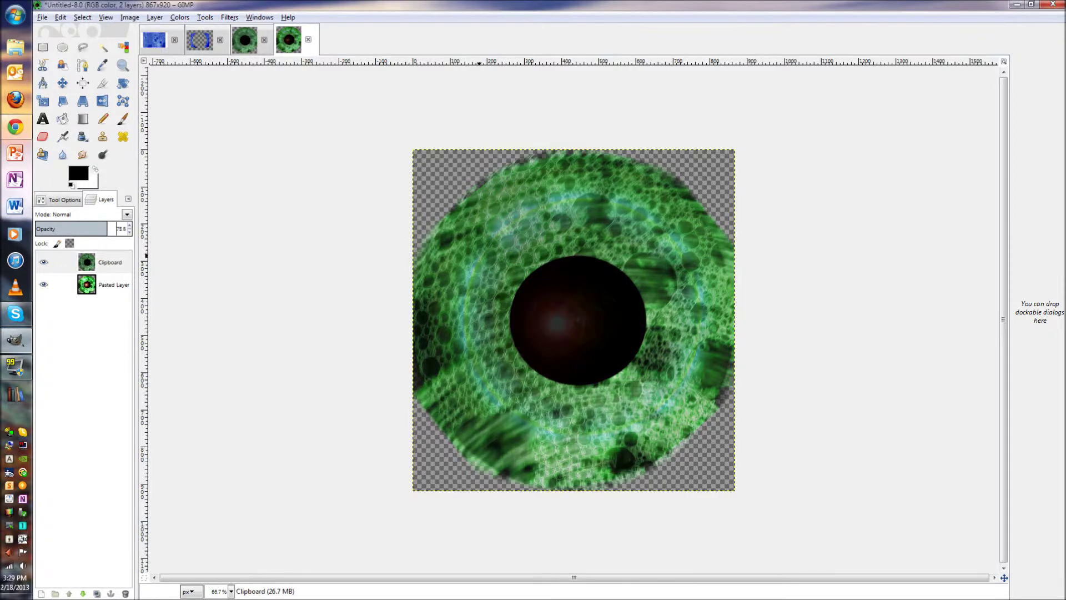
{"action": "left_click", "coordinate": [60, 284]}
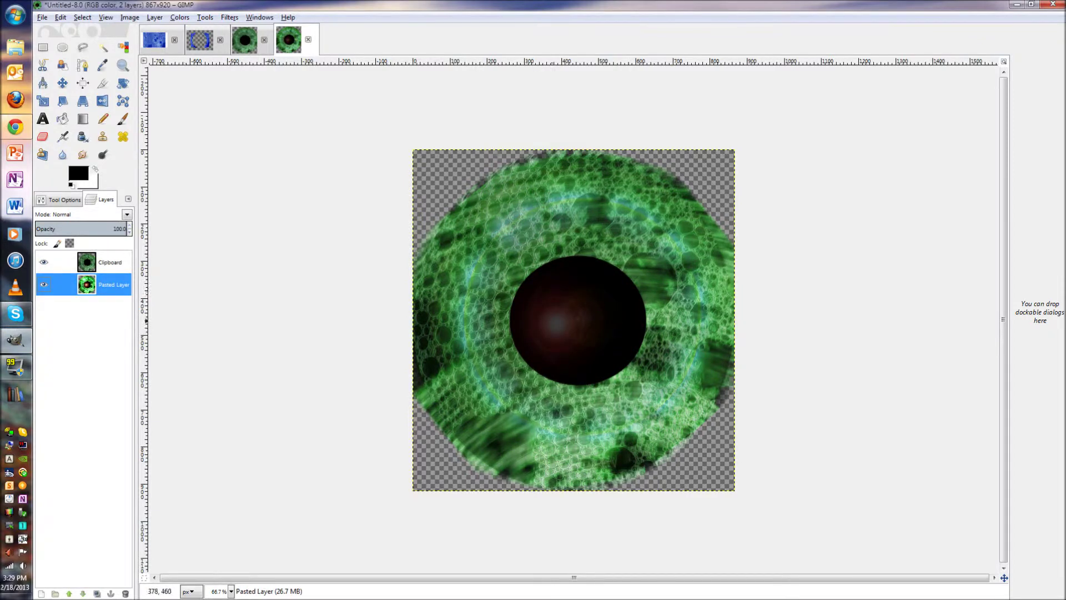
{"action": "key", "text": "minus"}
{"action": "key", "text": "minus"}
{"action": "key", "text": "minus"}
{"action": "key", "text": "minus"}
Save the image as Green Eye.xcf
{"action": "left_click", "coordinate": [42, 17]}
{"action": "left_click", "coordinate": [53, 120]}
{"action": "type", "text": "Green Eye.xcf"}
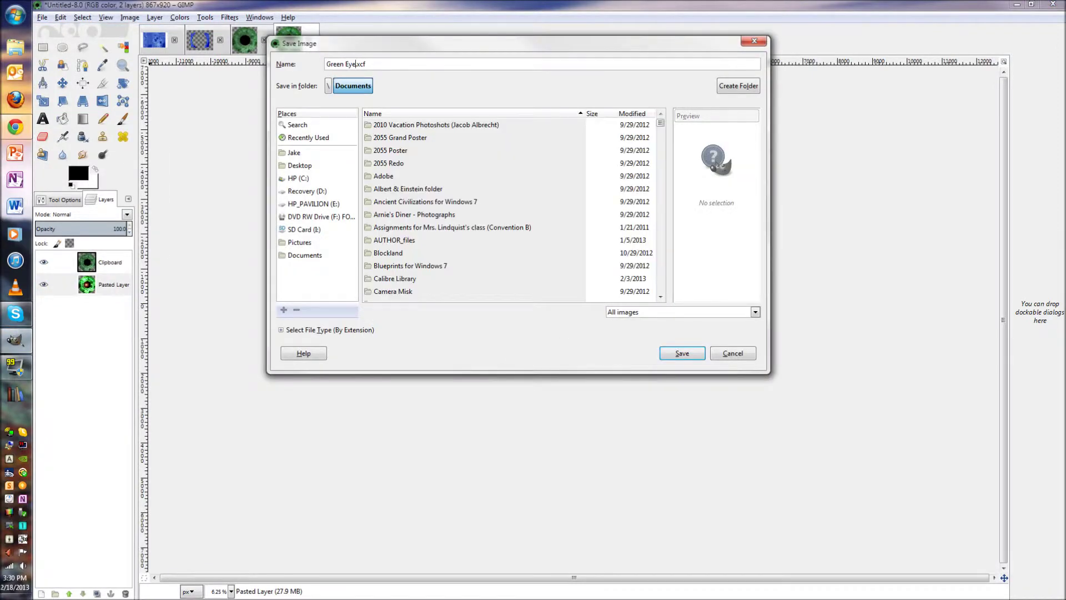
{"action": "key", "text": "Return"}
Export the image as Green Eye.png and search Explorer for 'Green eye'
{"action": "key", "text": "ctrl+shift+e"}
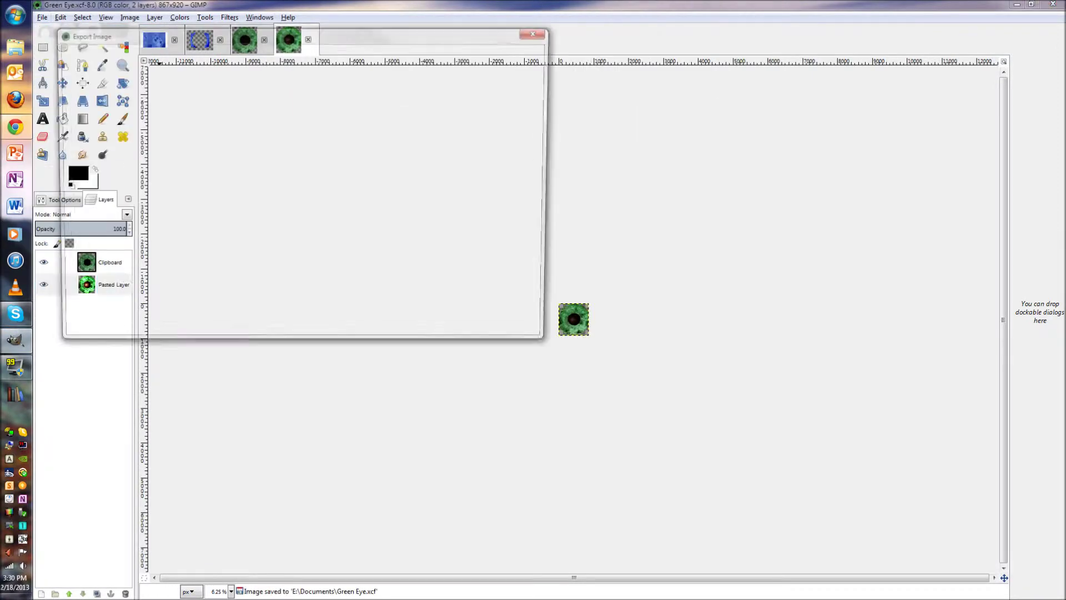
{"action": "key", "text": "Return"}
{"action": "key", "text": "Return"}
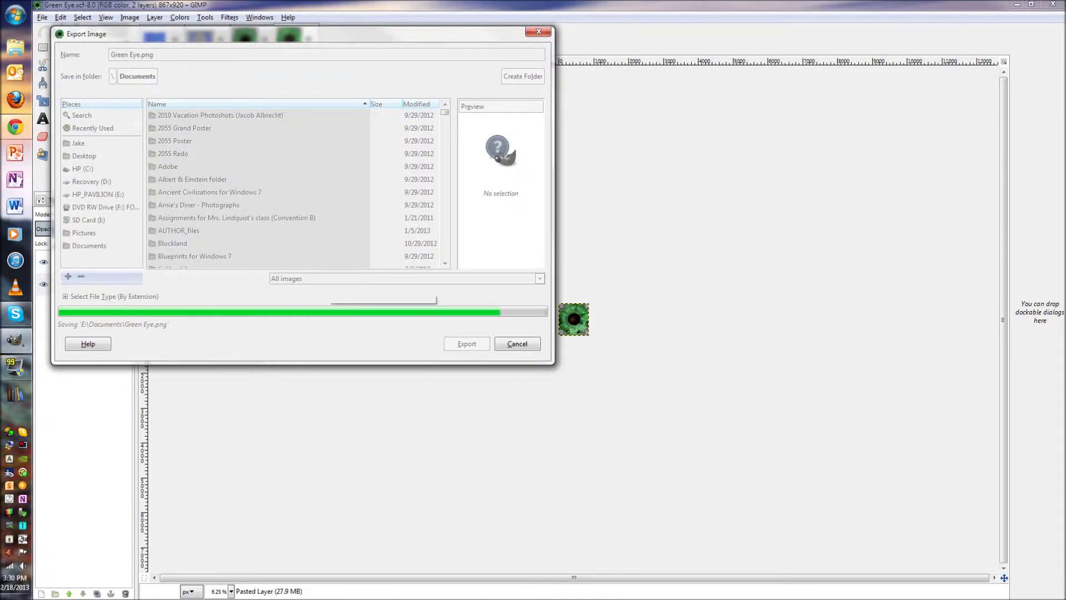
{"action": "key", "text": "super+e"}
{"action": "key", "text": "ctrl+e"}
{"action": "type", "text": "Green eye"}
{"action": "key", "text": "Return"}
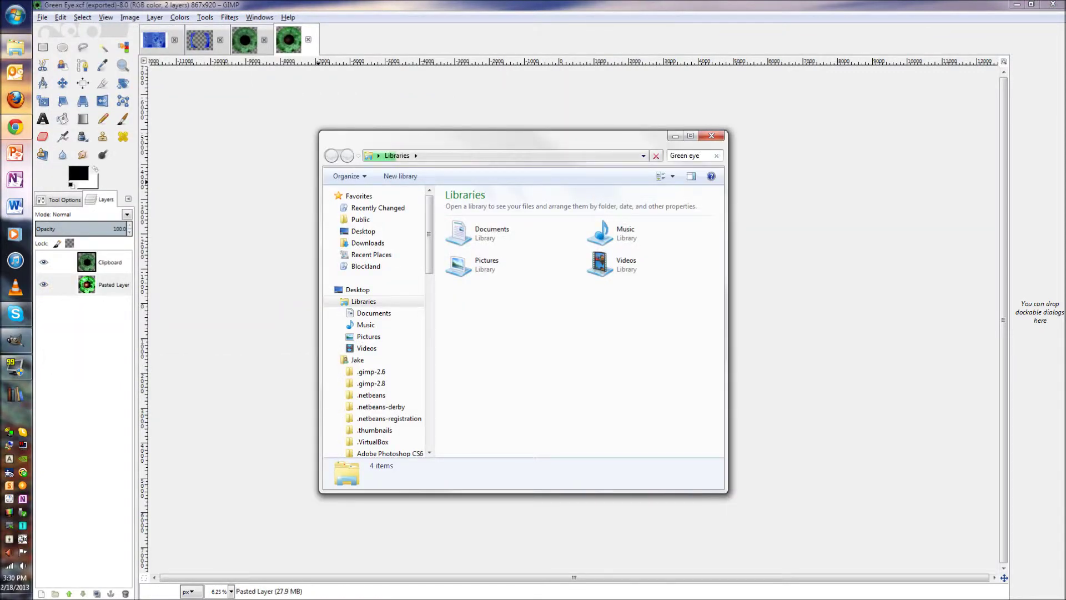
Open the exported Green Eye picture from the Documents library search
{"action": "left_click", "coordinate": [374, 312]}
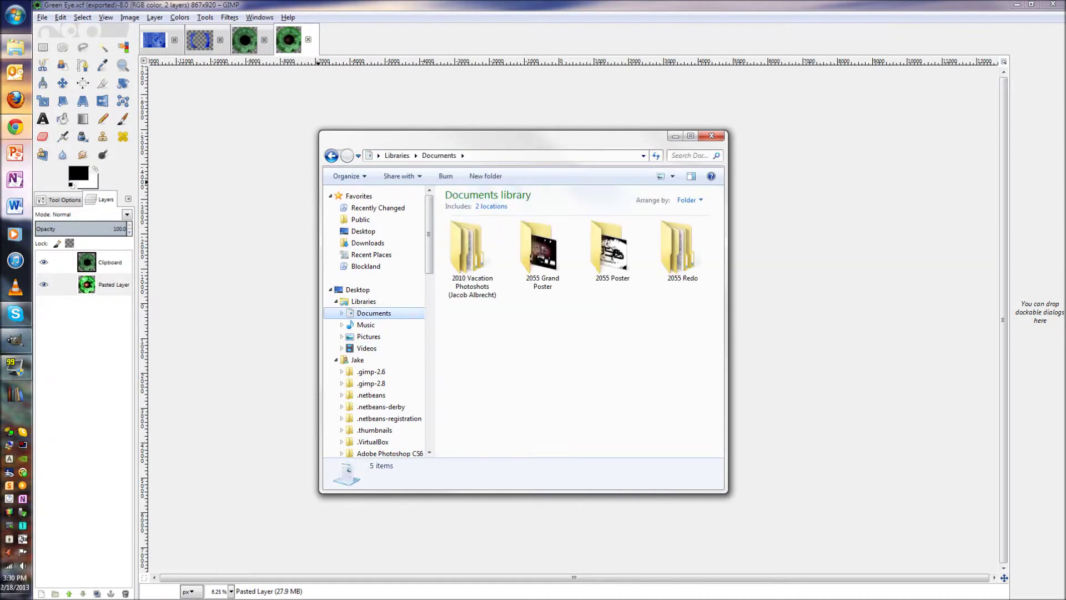
{"action": "key", "text": "ctrl+e"}
{"action": "key", "text": "Return"}
{"action": "key", "text": "Return"}
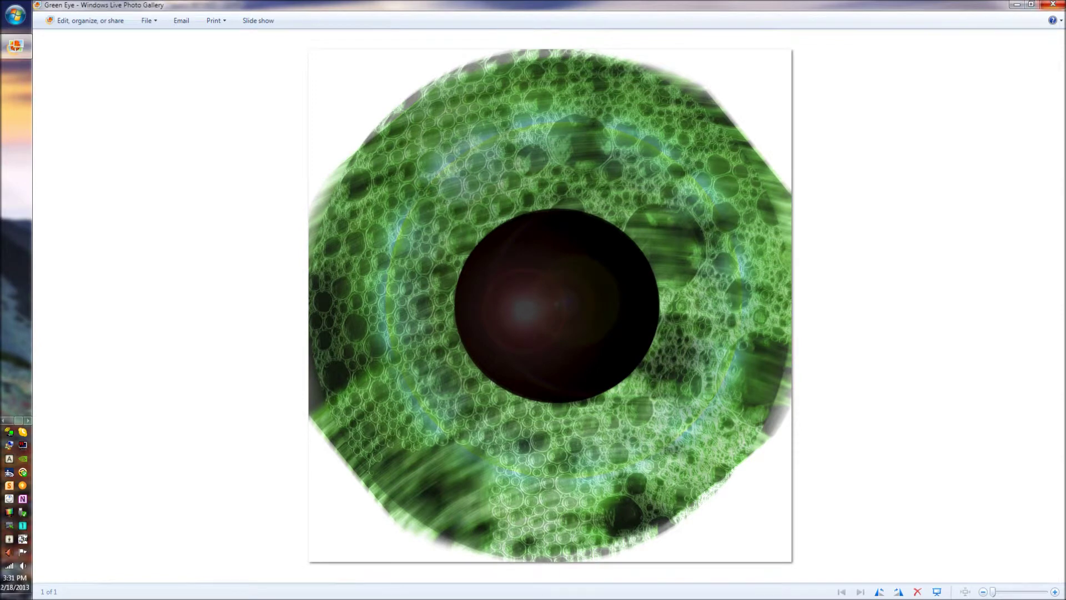
Close the Green Eye picture in Windows Live Photo Gallery after reviewing it
{"action": "left_click", "coordinate": [1053, 5]}
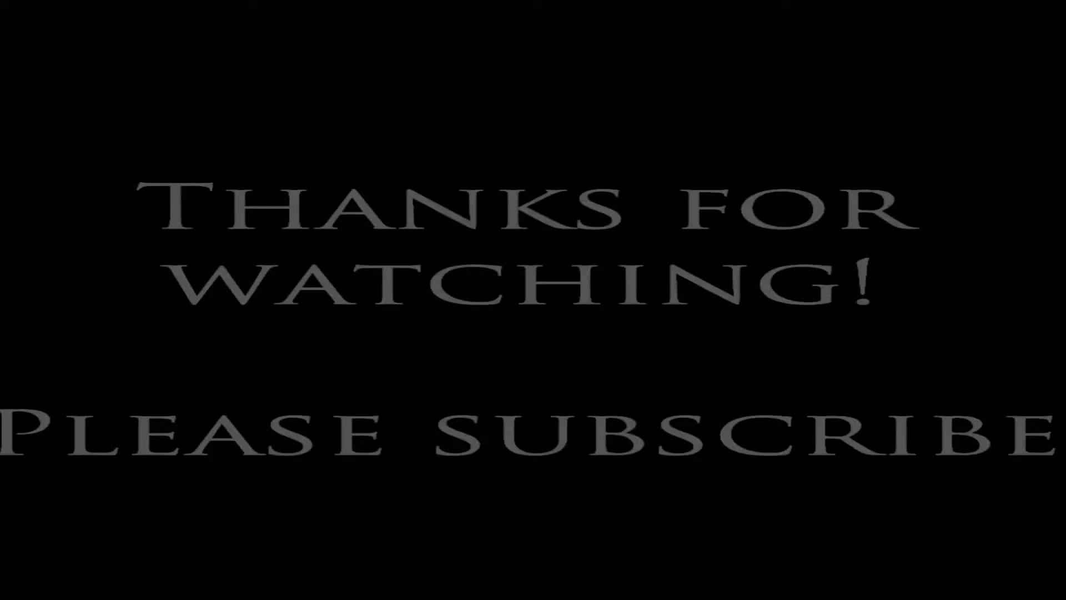